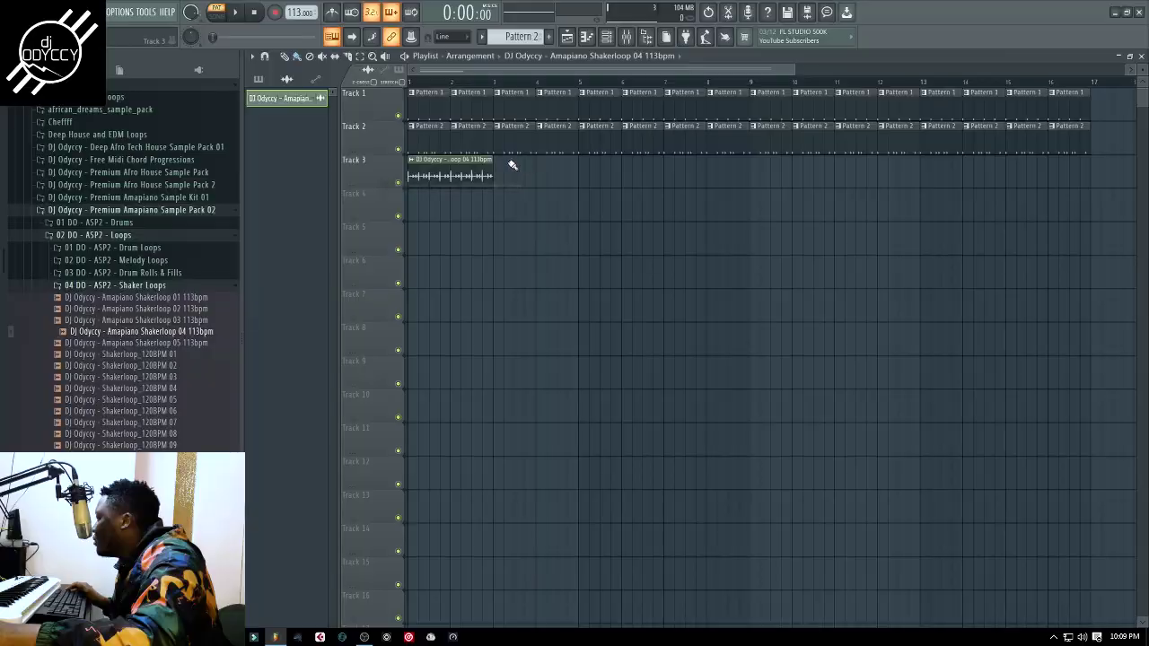
Step: Repeat the Amapiano Shakerloop 04 clip along Track 3 through bar 16 and play the arrangement
{"action": "left_click_drag", "start_coordinate": [500, 173], "coordinate": [951, 173]}
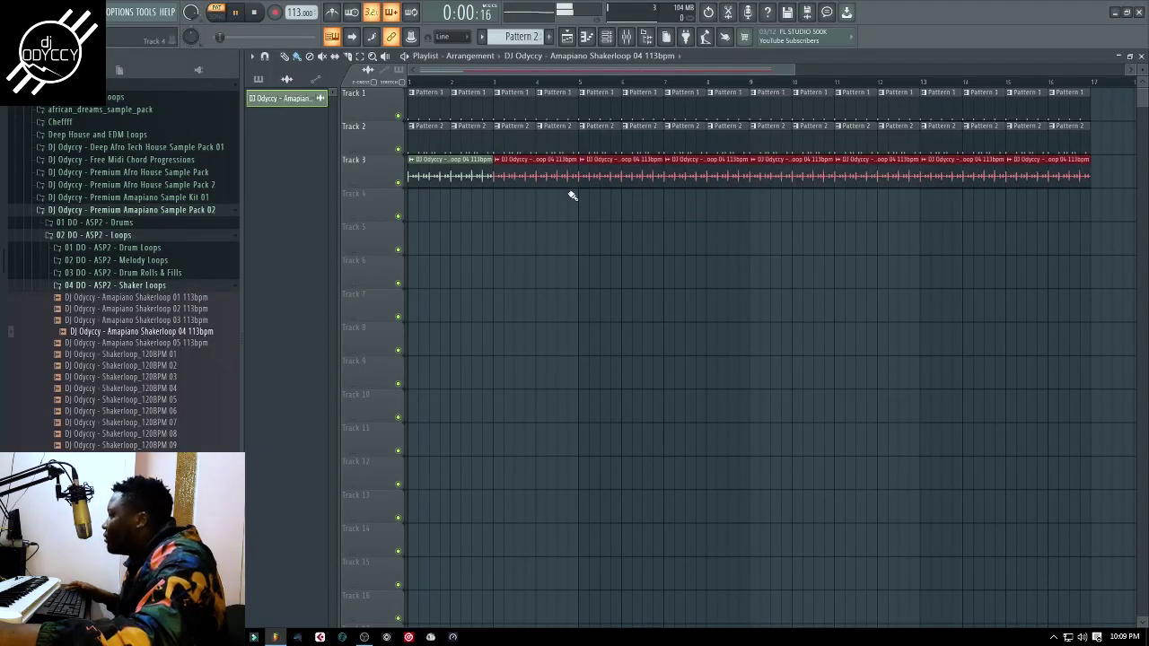
{"action": "key", "text": "space"}
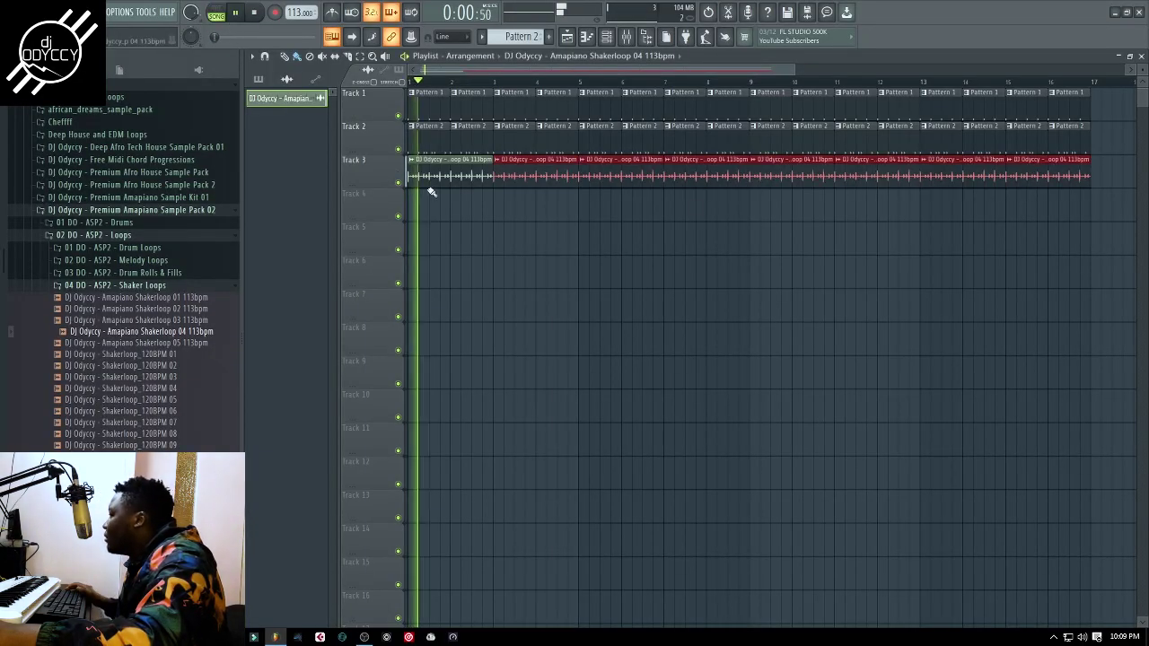
{"action": "left_click", "coordinate": [485, 222], "text": "ctrl"}
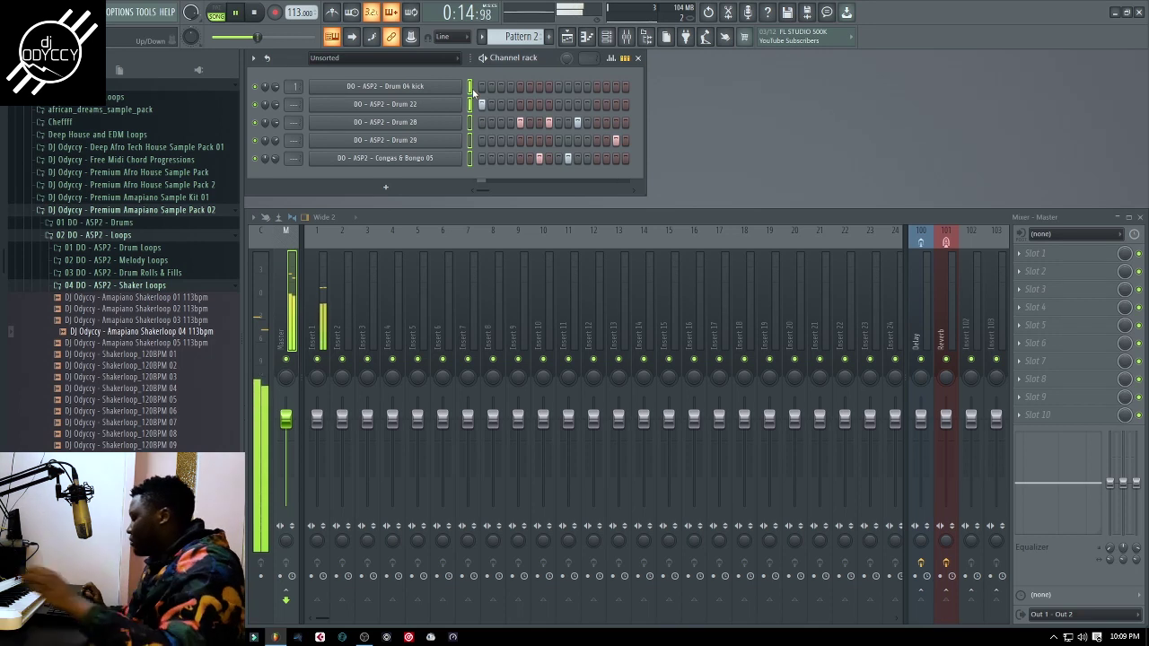
Step: Route the five drum channels to their own mixer tracks starting at insert 1
{"action": "key", "text": "ctrl+l"}
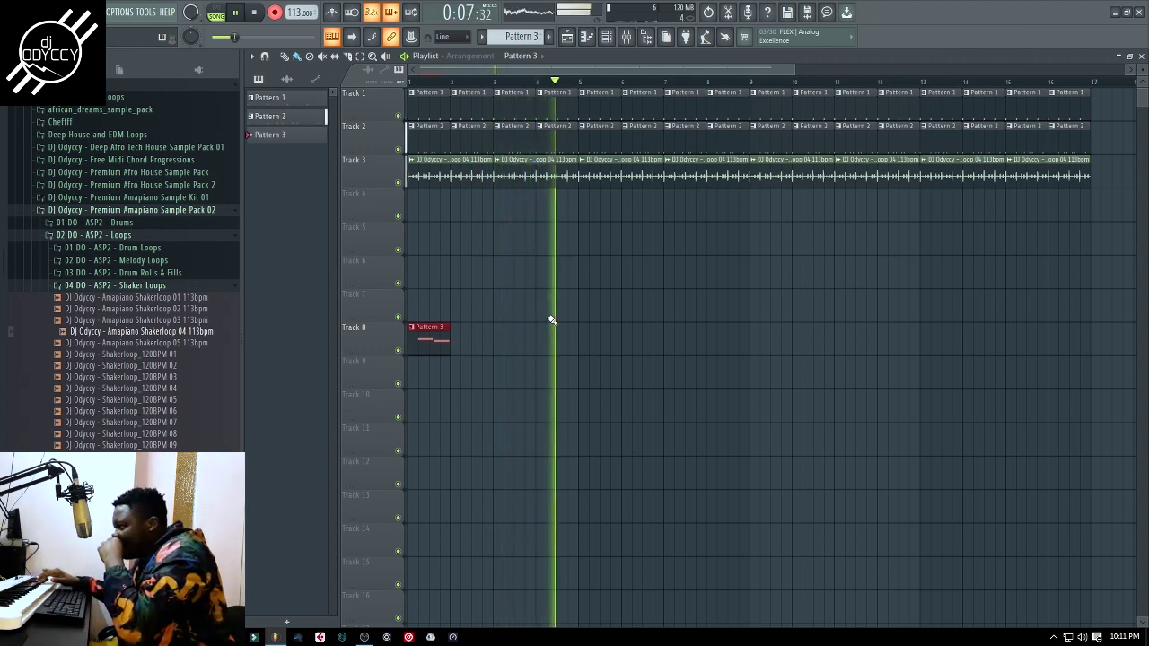
Step: Stop playback and repeat the Pattern 3 bass clip along Track 8 through bar 16
{"action": "key", "text": "space"}
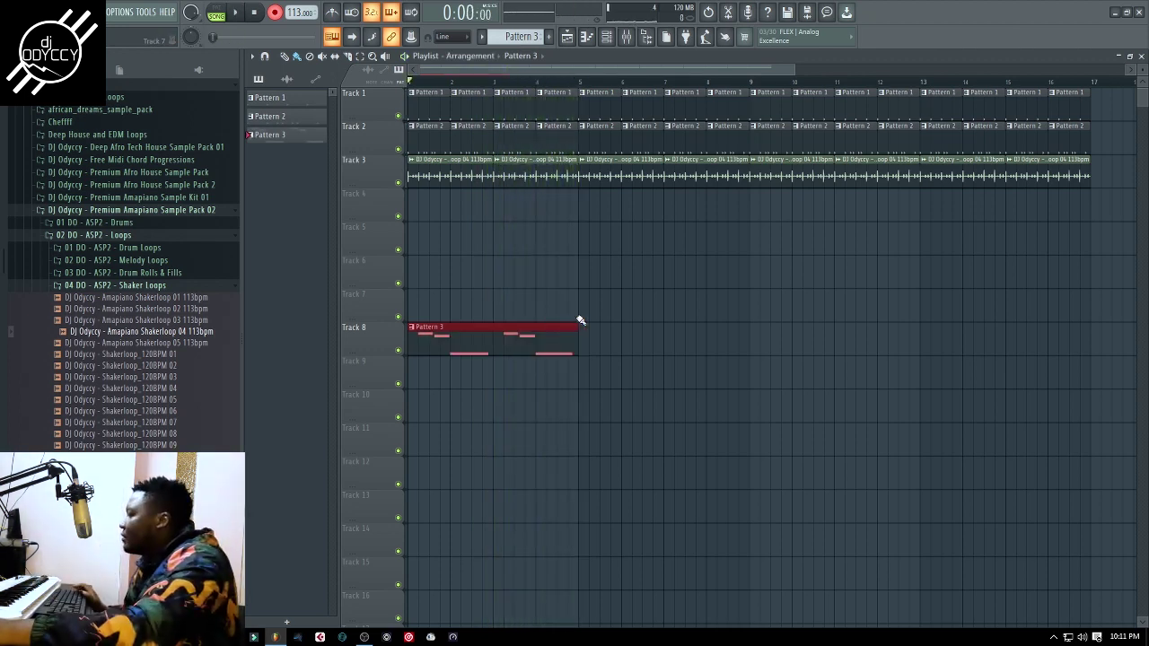
{"action": "left_click_drag", "start_coordinate": [583, 337], "coordinate": [958, 317]}
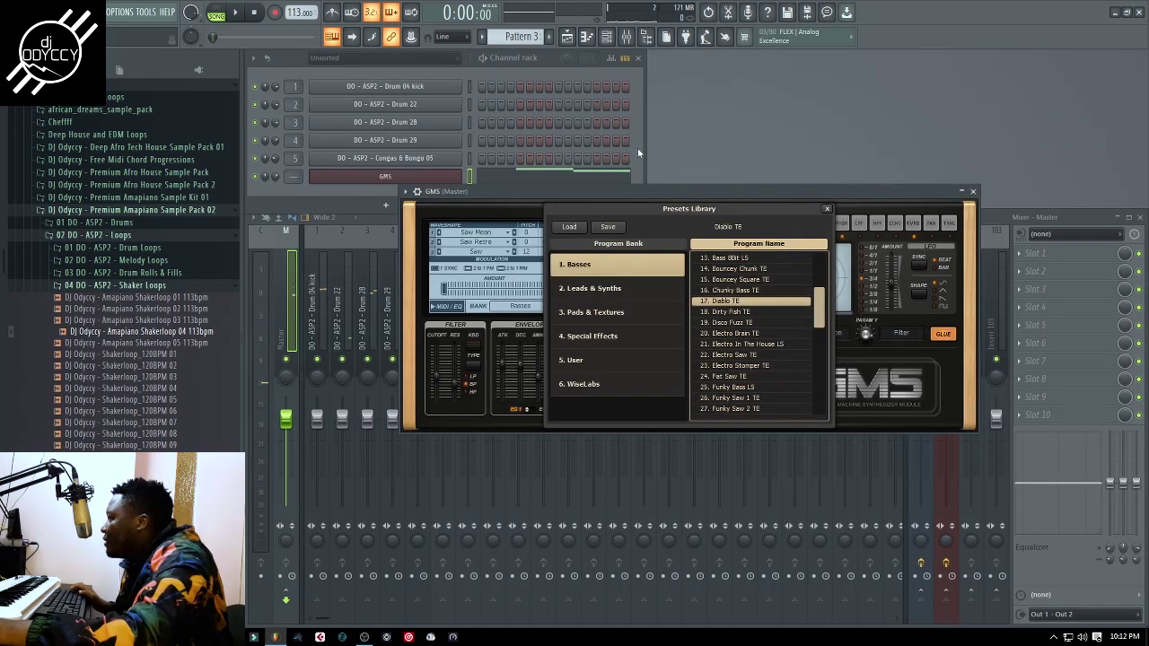
{"action": "left_click", "coordinate": [638, 149]}
{"action": "key", "text": "space"}
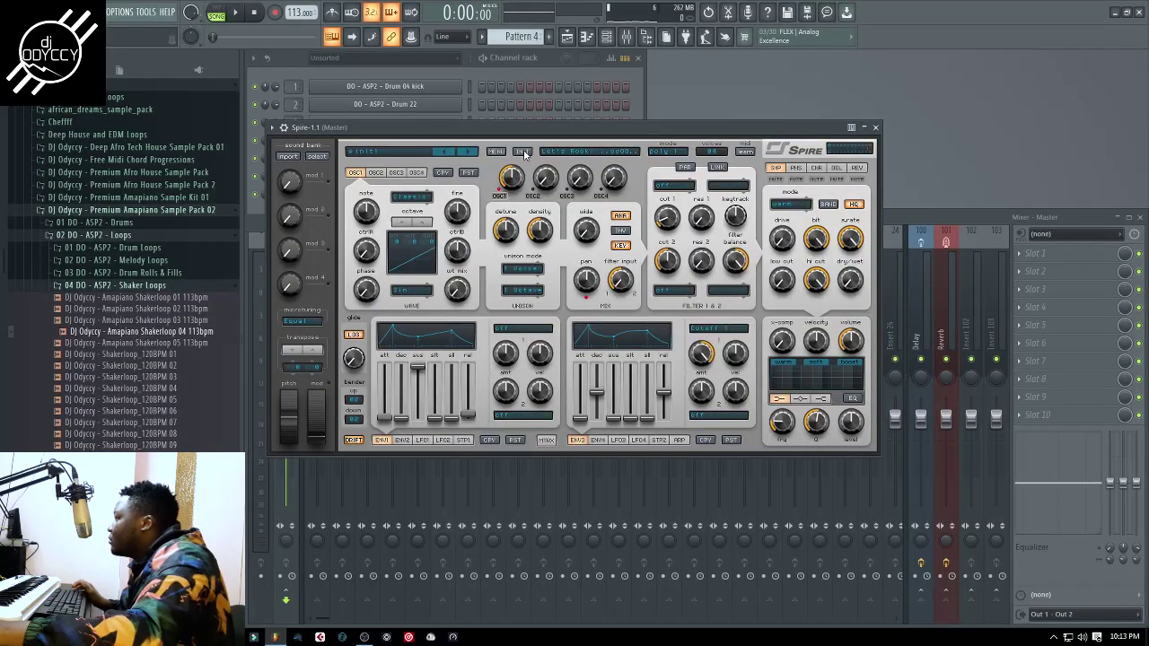
Step: Select the EDM Club Arena For Spire sound bank in the Spire synth
{"action": "left_click", "coordinate": [525, 154]}
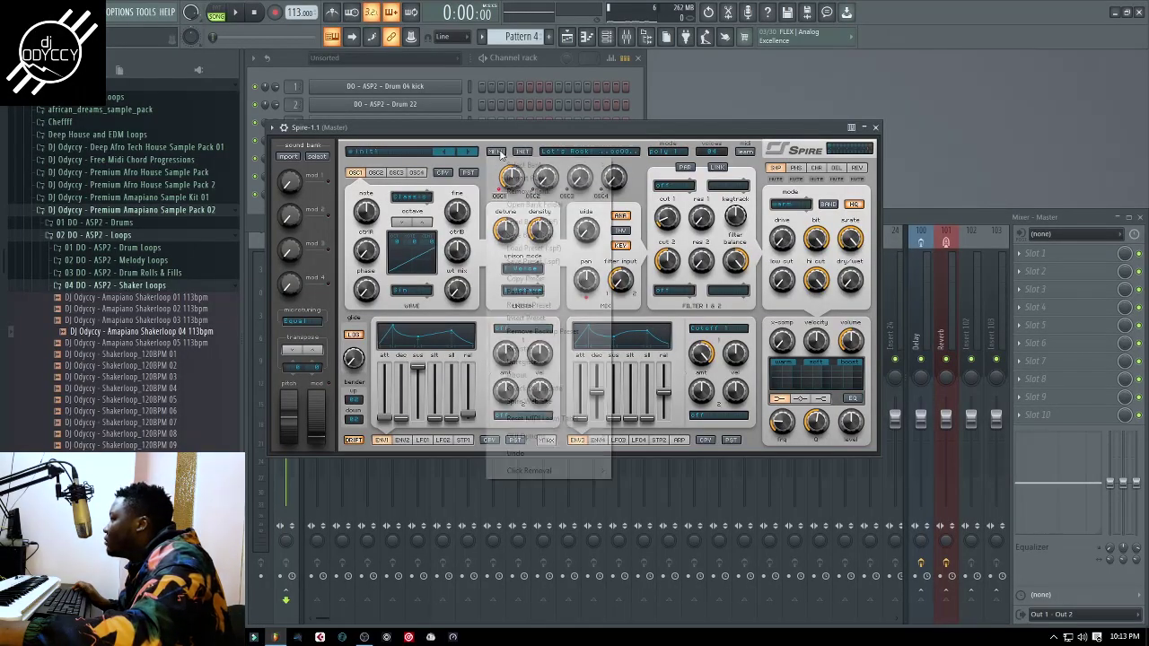
{"action": "mouse_move", "coordinate": [572, 166]}
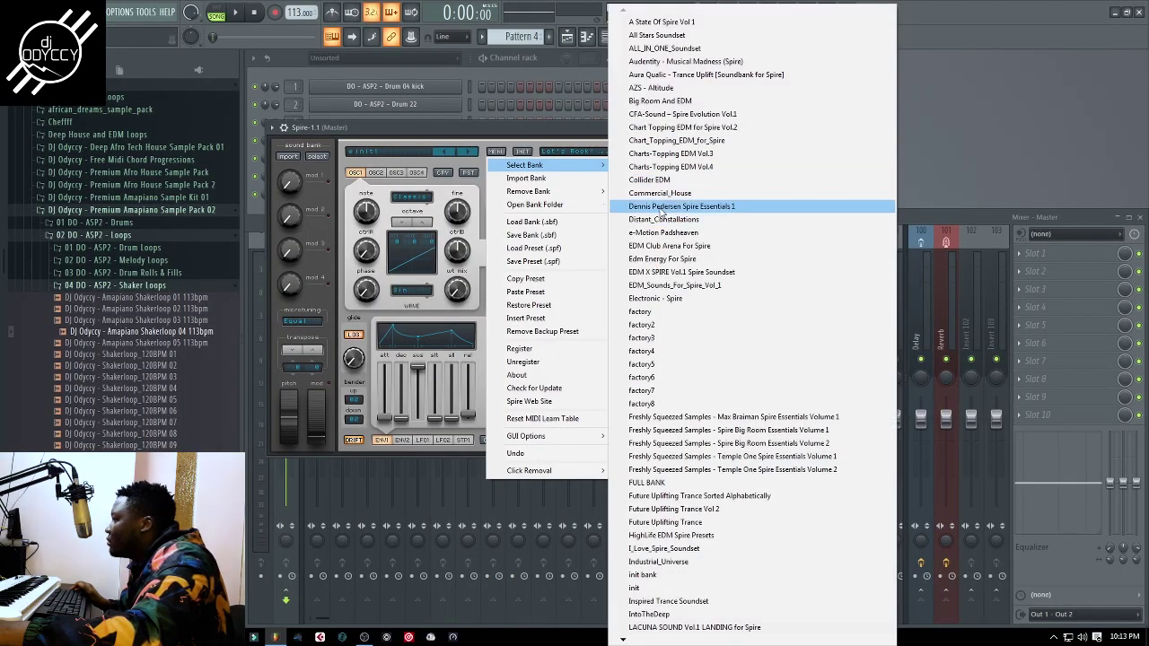
{"action": "left_click", "coordinate": [668, 248]}
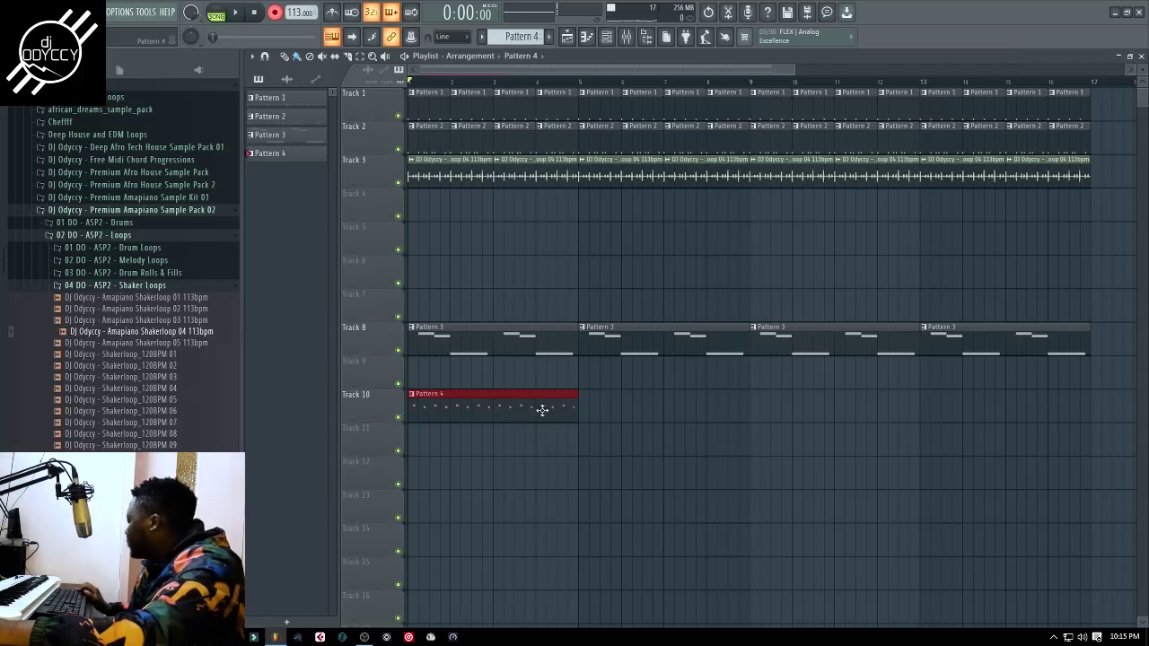
Step: Open the Pattern 4 clip's Spire notes in the piano roll and inspect them
{"action": "double_click", "coordinate": [537, 408]}
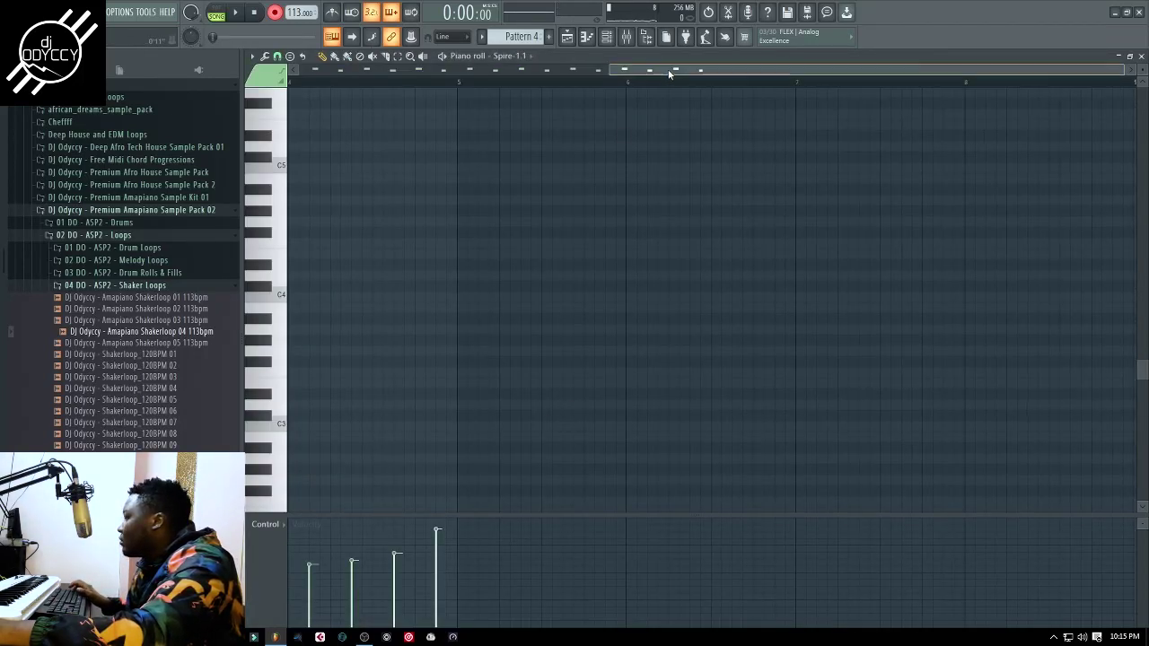
{"action": "scroll", "coordinate": [503, 240], "scroll_direction": "up", "scroll_amount": 5}
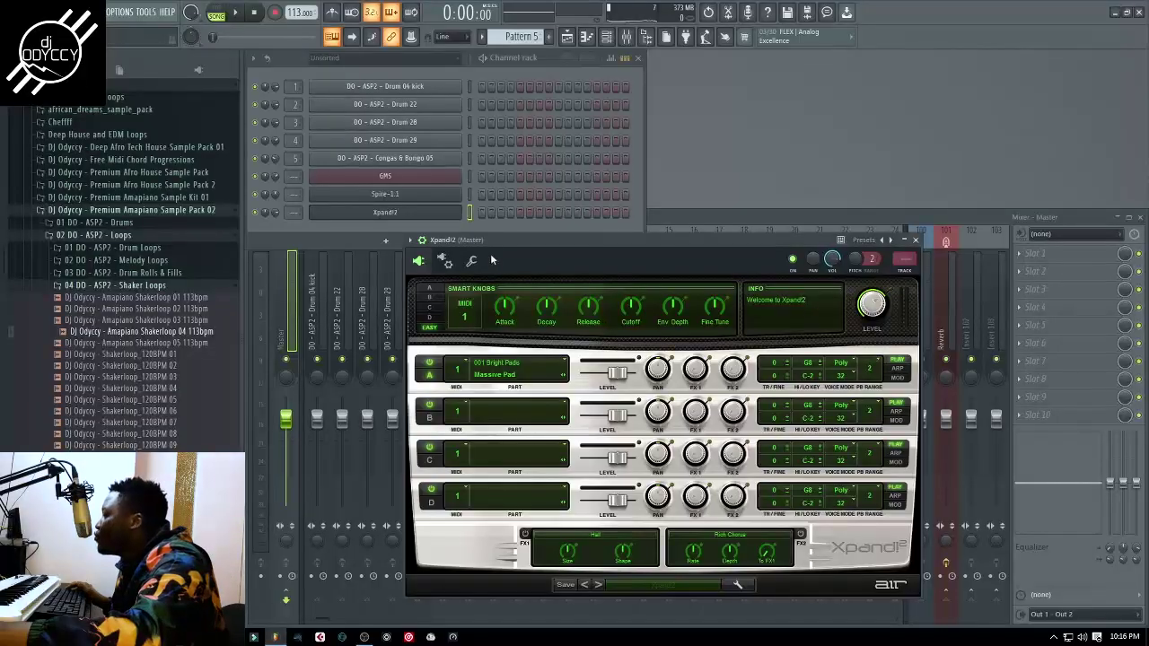
Step: Load the Soft Pads preset +45 Go in Xpand!2
{"action": "left_click_drag", "start_coordinate": [502, 239], "coordinate": [508, 161]}
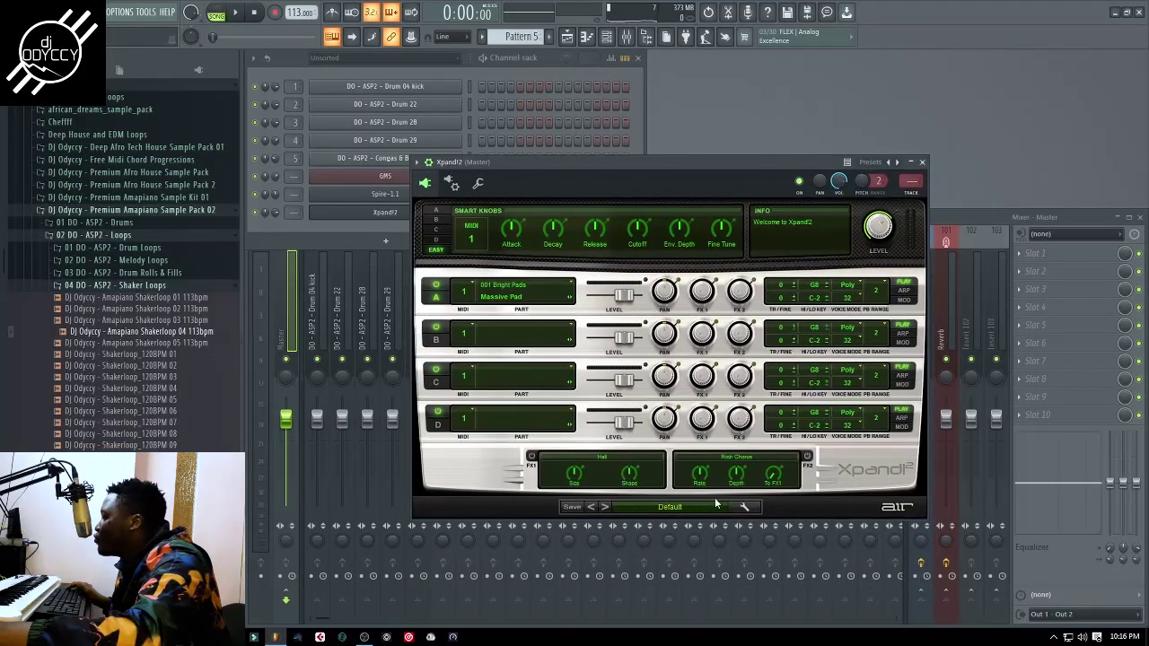
{"action": "left_click", "coordinate": [686, 510]}
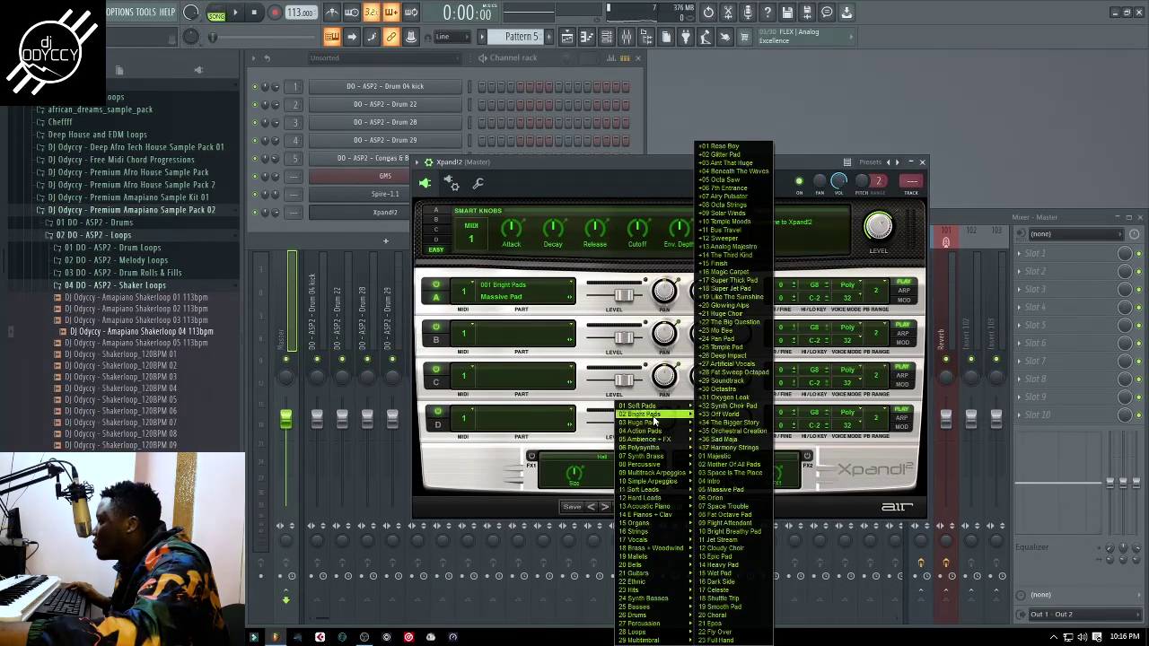
{"action": "mouse_move", "coordinate": [655, 411]}
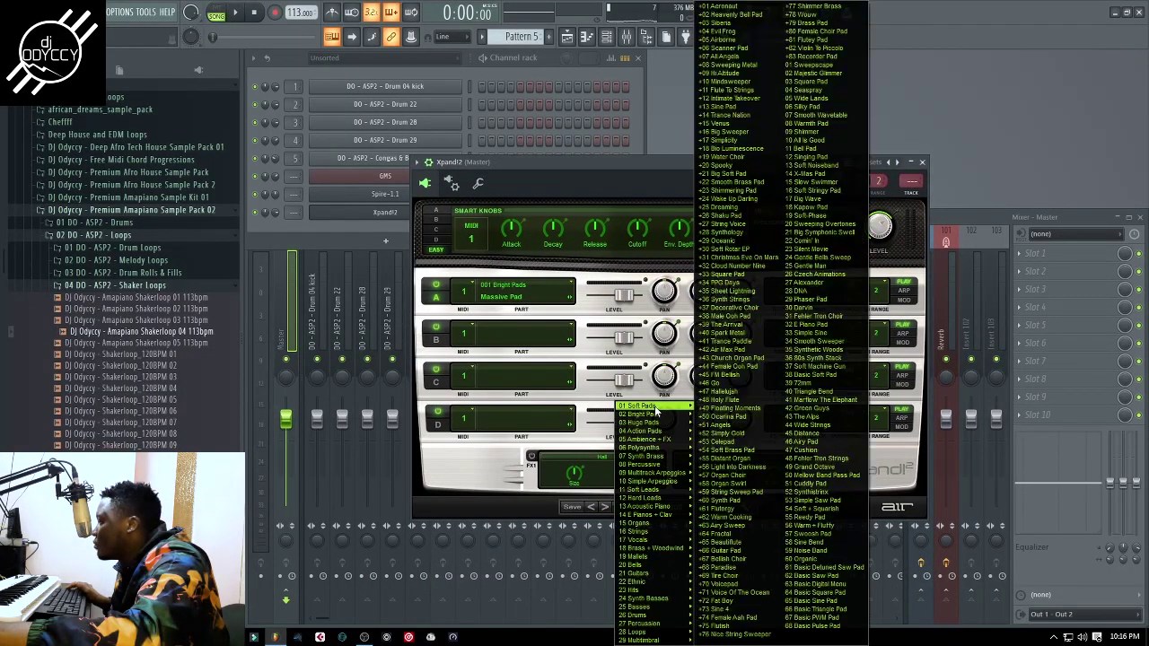
{"action": "left_click", "coordinate": [734, 392]}
{"action": "left_click", "coordinate": [278, 213]}
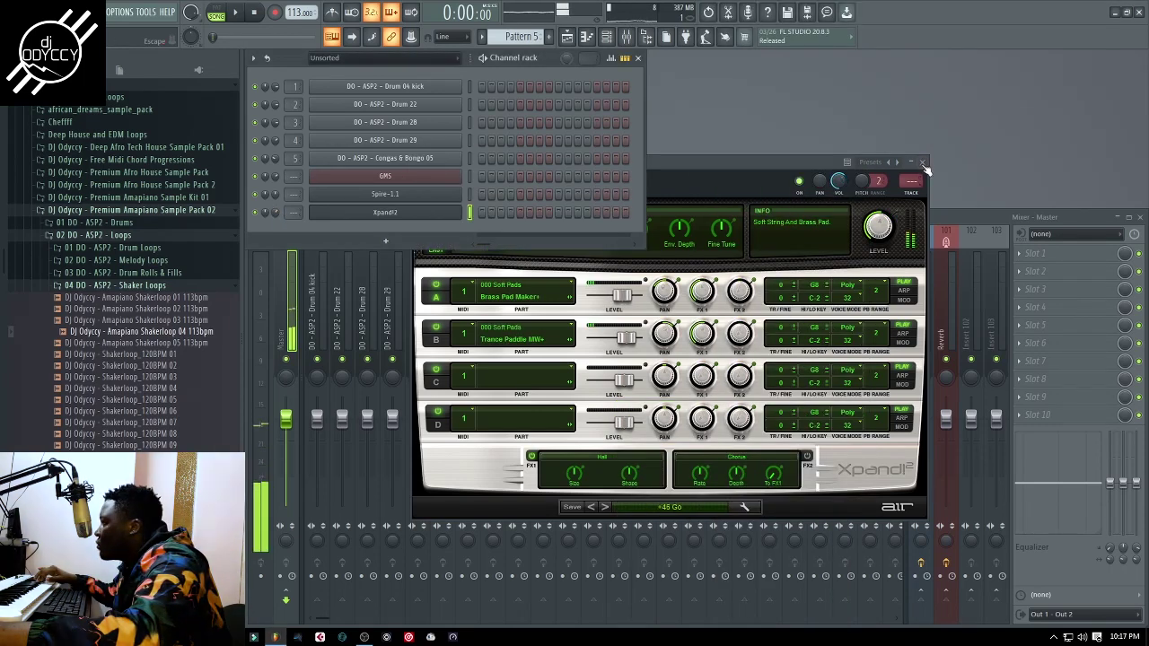
Step: Draw two consecutive two-bar C#4 notes for Xpand!2 in Pattern 5, starting at bars 1 and 3
{"action": "left_click", "coordinate": [585, 37]}
{"action": "scroll", "coordinate": [383, 382], "scroll_direction": "down", "scroll_amount": 4}
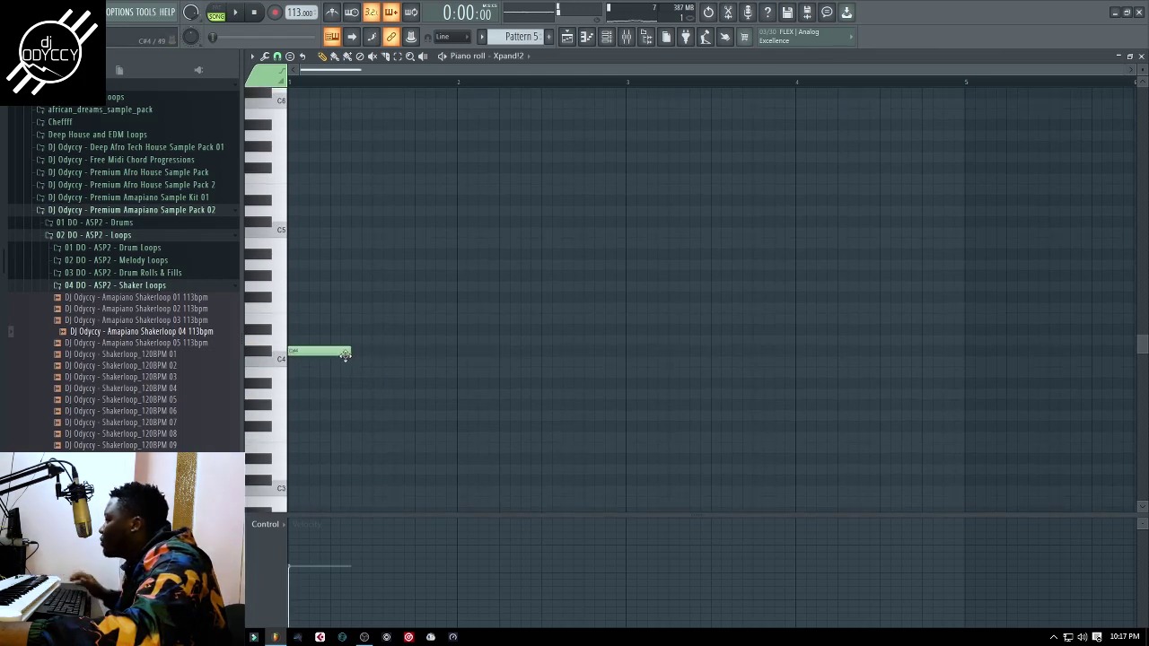
{"action": "left_click_drag", "start_coordinate": [368, 357], "coordinate": [752, 360]}
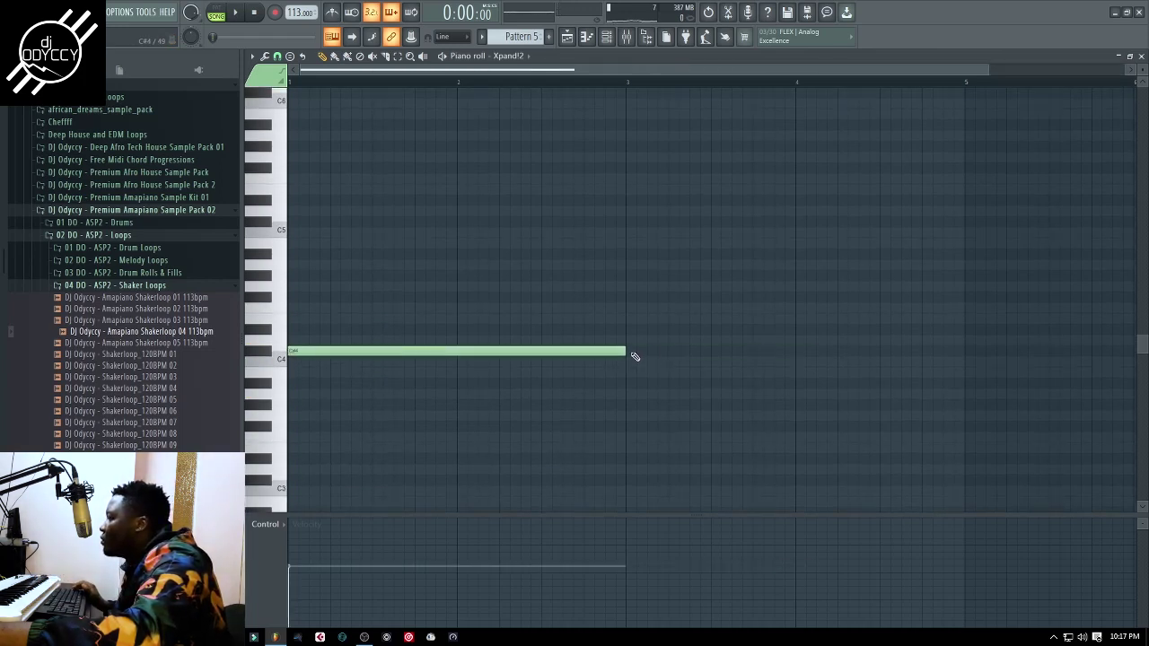
{"action": "left_click", "coordinate": [634, 356]}
{"action": "left_click", "coordinate": [1141, 56]}
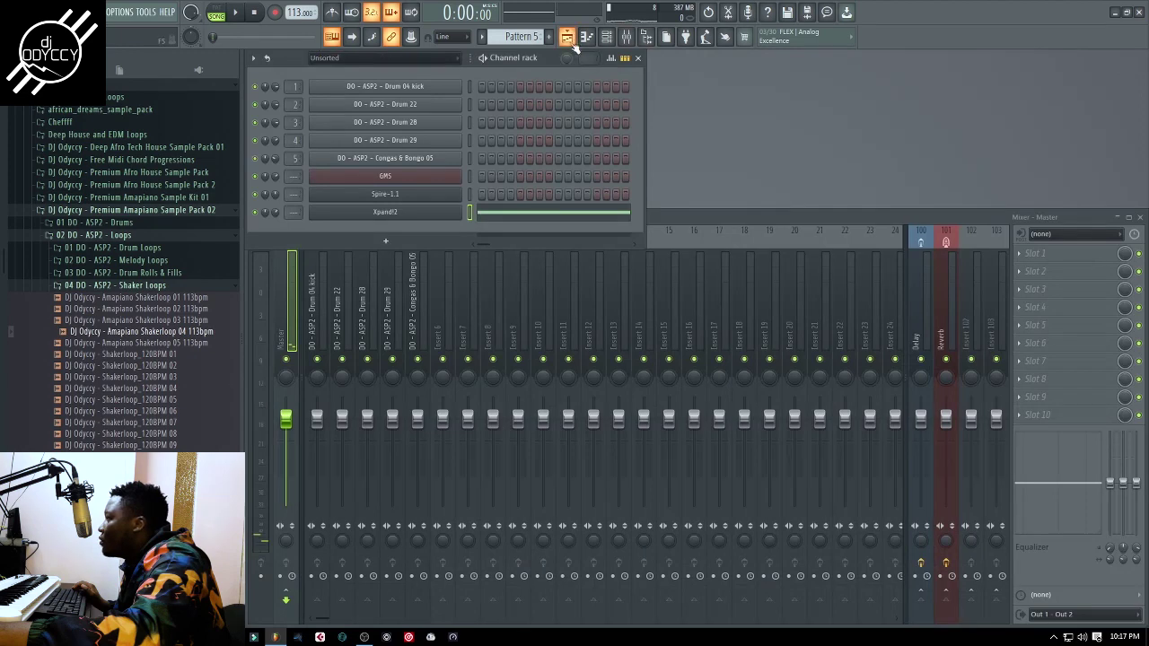
Step: Place Pattern 5 clips along Track 11 of the playlist from bar 1
{"action": "left_click", "coordinate": [567, 41]}
{"action": "left_click_drag", "start_coordinate": [413, 446], "coordinate": [861, 449]}
{"action": "left_click", "coordinate": [1140, 56]}
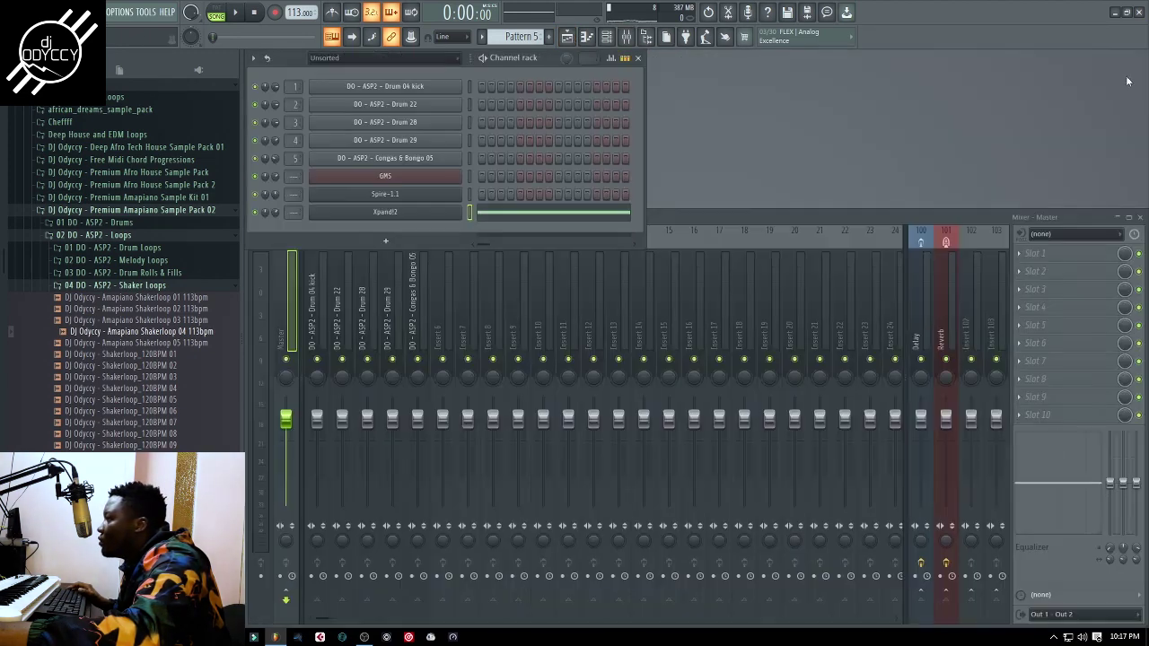
Step: Review the Xpand!2 pad notes in the piano roll while playing the arrangement, and stop playback
{"action": "left_click", "coordinate": [521, 215]}
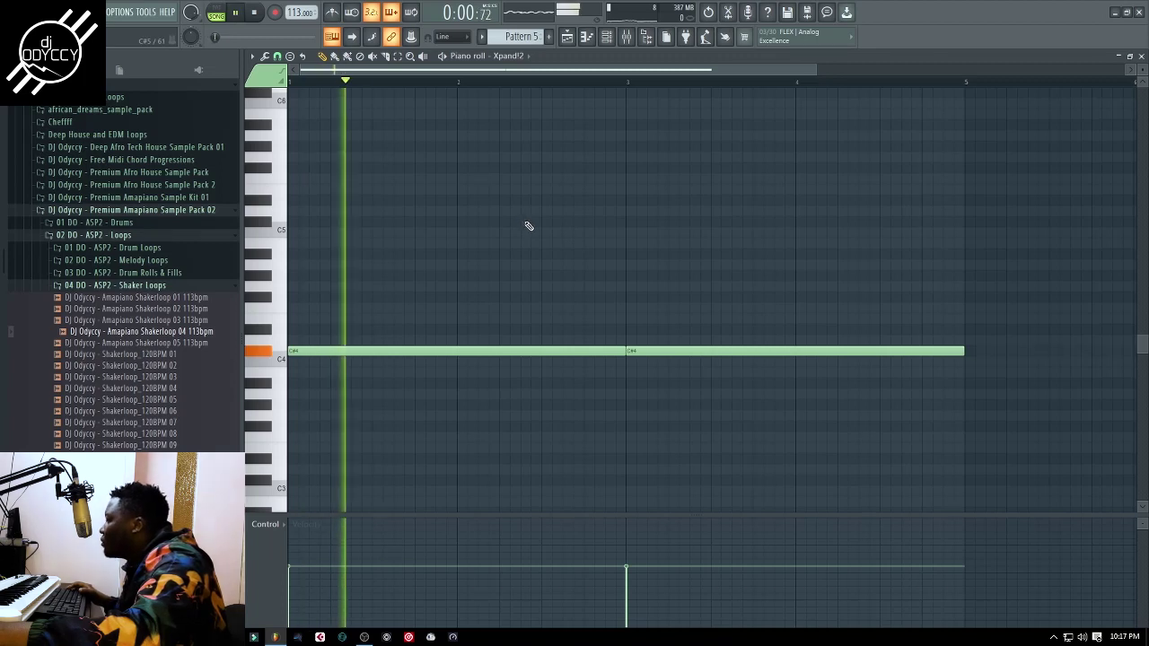
{"action": "left_click", "coordinate": [1141, 56]}
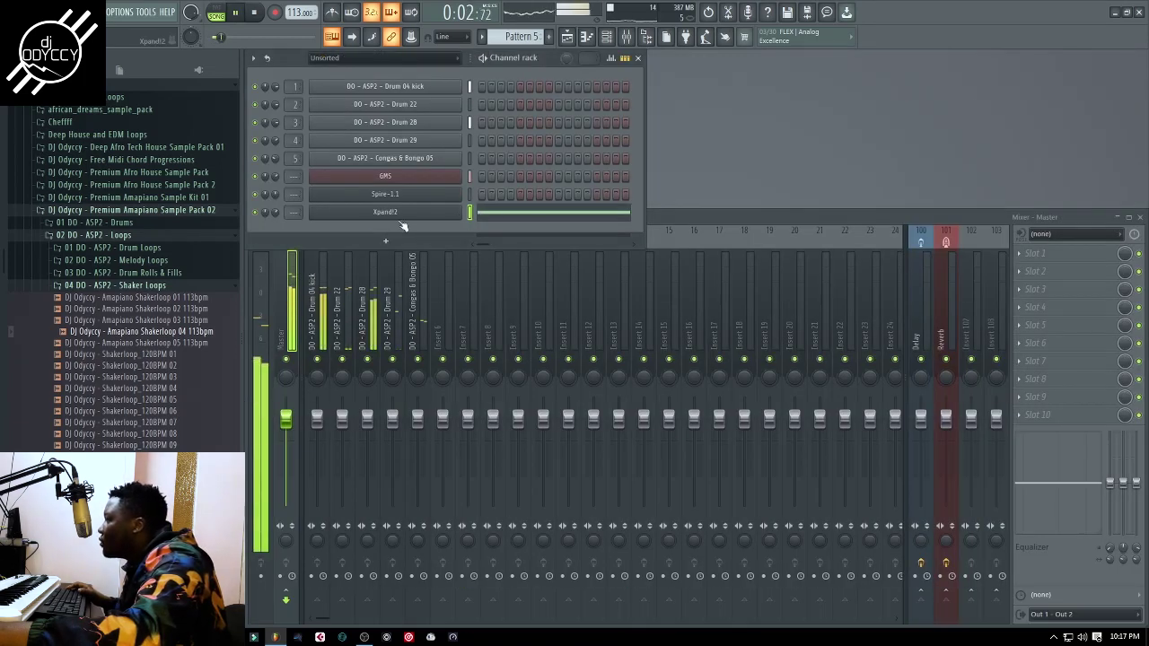
{"action": "left_click", "coordinate": [553, 216]}
{"action": "left_click_drag", "start_coordinate": [1059, 389], "coordinate": [430, 324]}
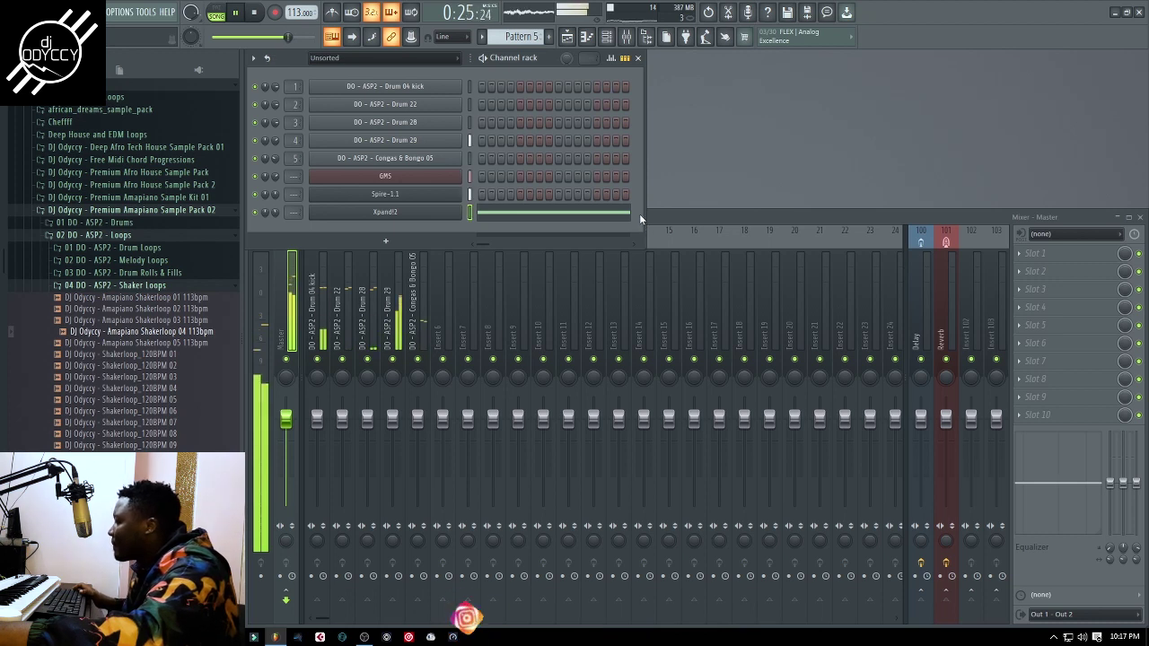
{"action": "key", "text": "space"}
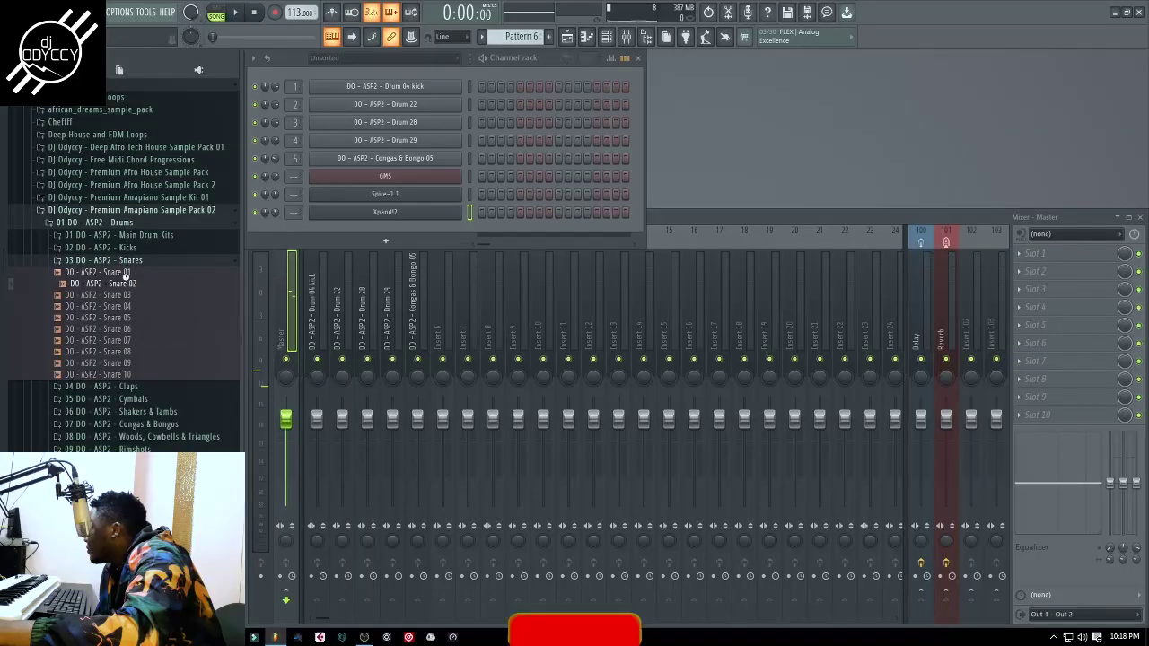
Step: Load the DO - ASP2 - Snare 01 sample into the channel rack and play the song with its piano roll open
{"action": "left_click_drag", "start_coordinate": [101, 273], "coordinate": [403, 177]}
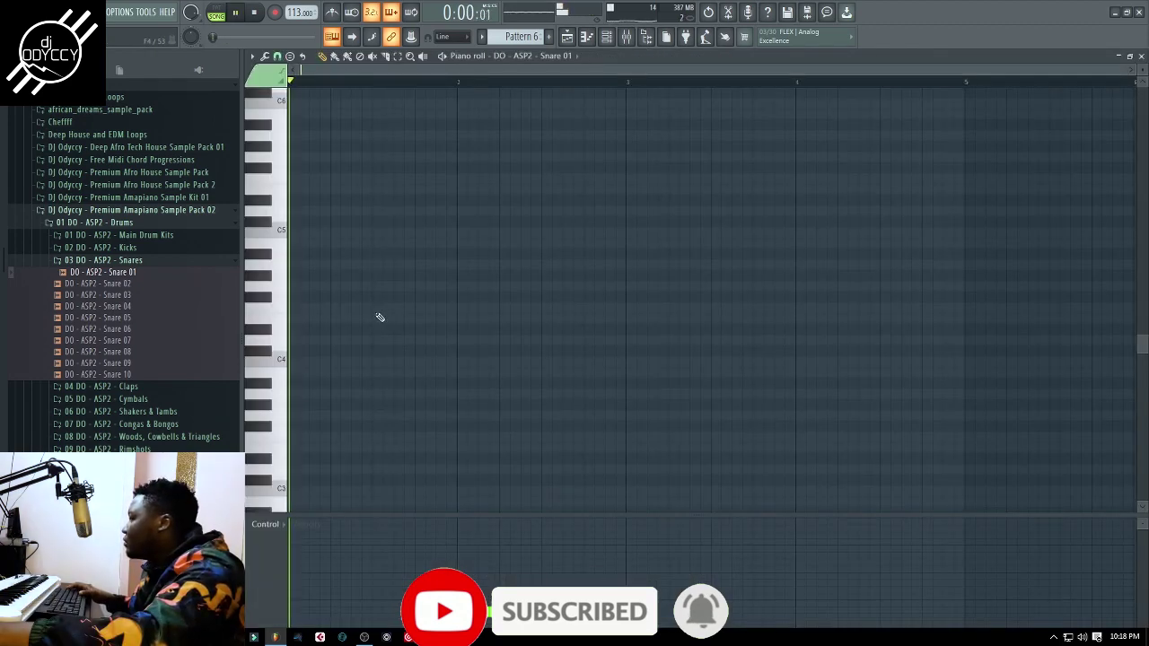
{"action": "key", "text": "space"}
{"action": "key", "text": "space"}
Step: Place a C5 snare note on beat 2 of bar 1 and shorten it to one step
{"action": "scroll", "coordinate": [339, 240], "scroll_direction": "up", "scroll_amount": 1}
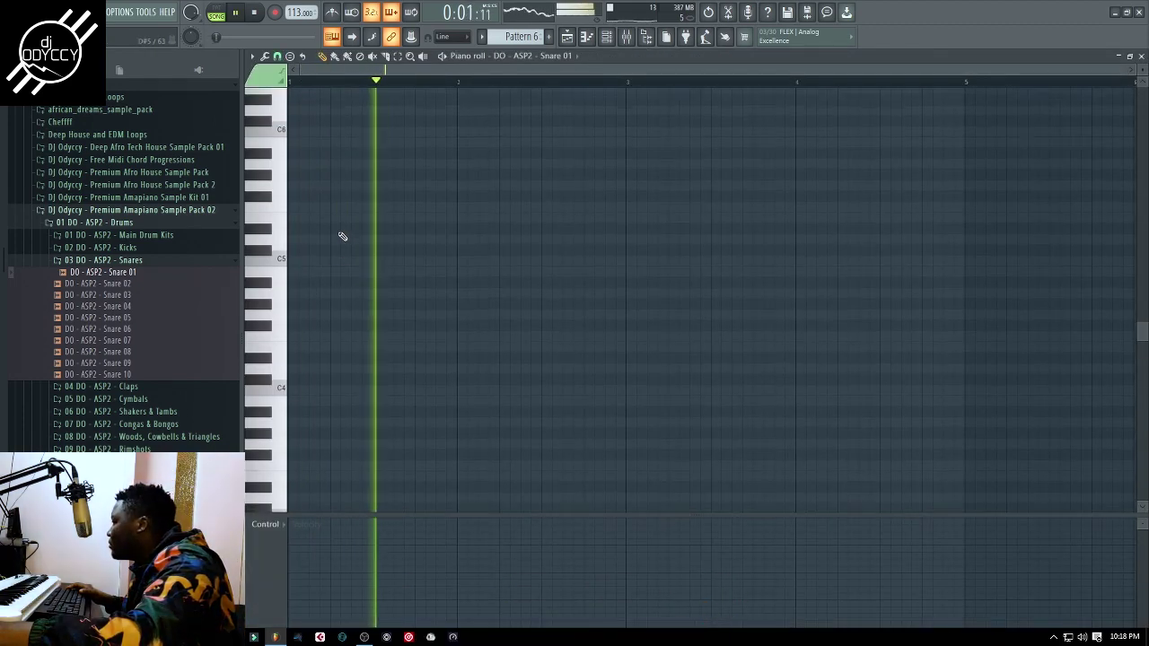
{"action": "left_click", "coordinate": [336, 266]}
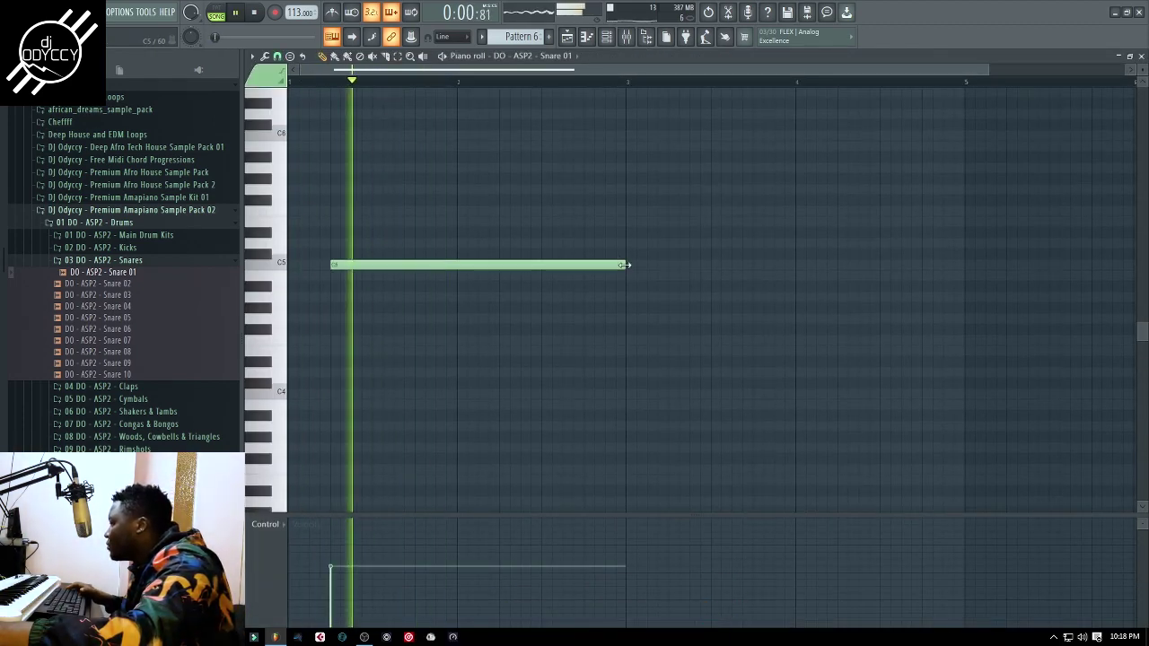
{"action": "left_click_drag", "start_coordinate": [625, 265], "coordinate": [341, 265]}
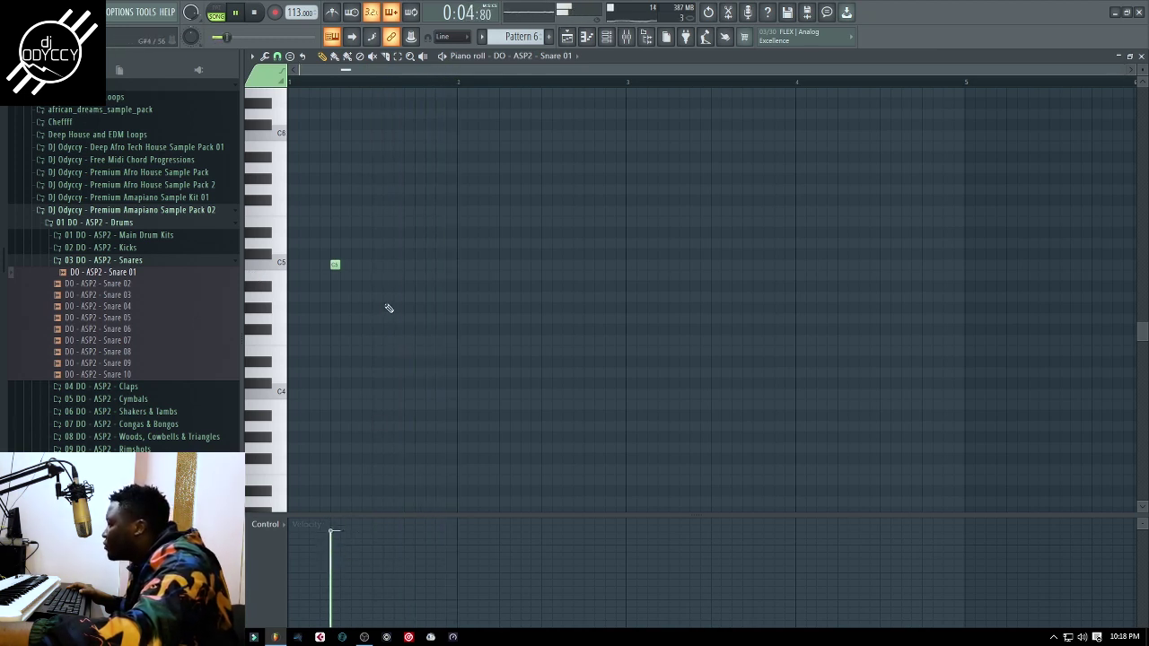
{"action": "key", "text": "space"}
Step: Add four more one-step C5 snare notes across the rest of bar 1 and audition the rhythm
{"action": "left_click", "coordinate": [363, 265]}
{"action": "left_click", "coordinate": [397, 265]}
{"action": "key", "text": "space"}
{"action": "left_click", "coordinate": [429, 266]}
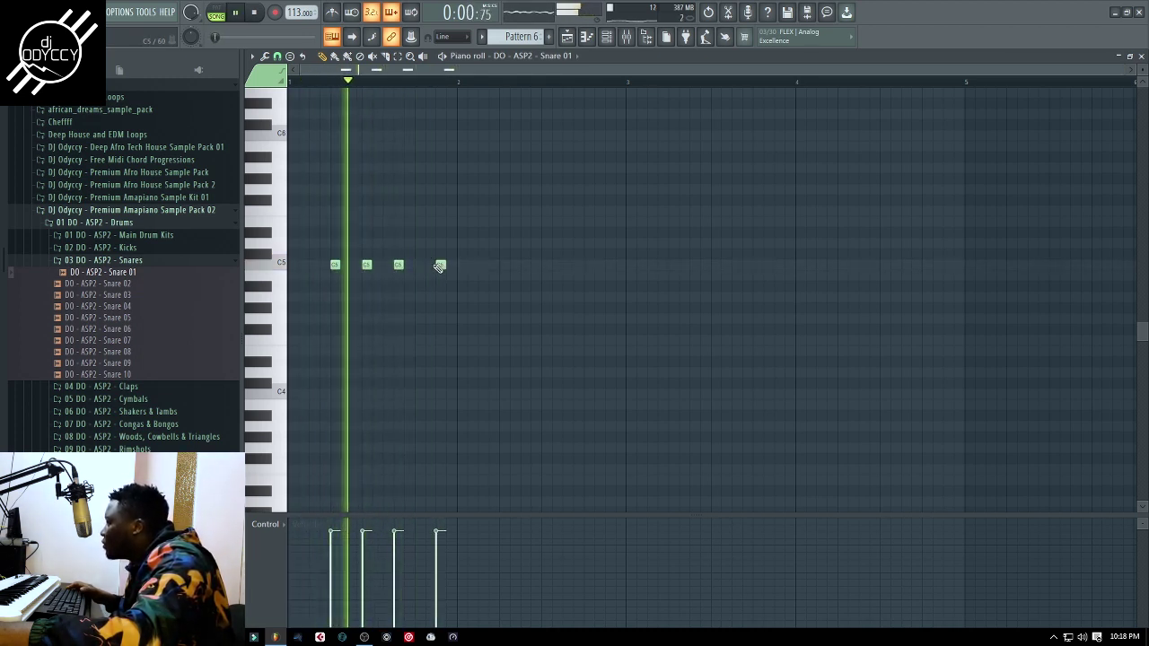
{"action": "left_click", "coordinate": [439, 266]}
{"action": "key", "text": "space"}
{"action": "key", "text": "space"}
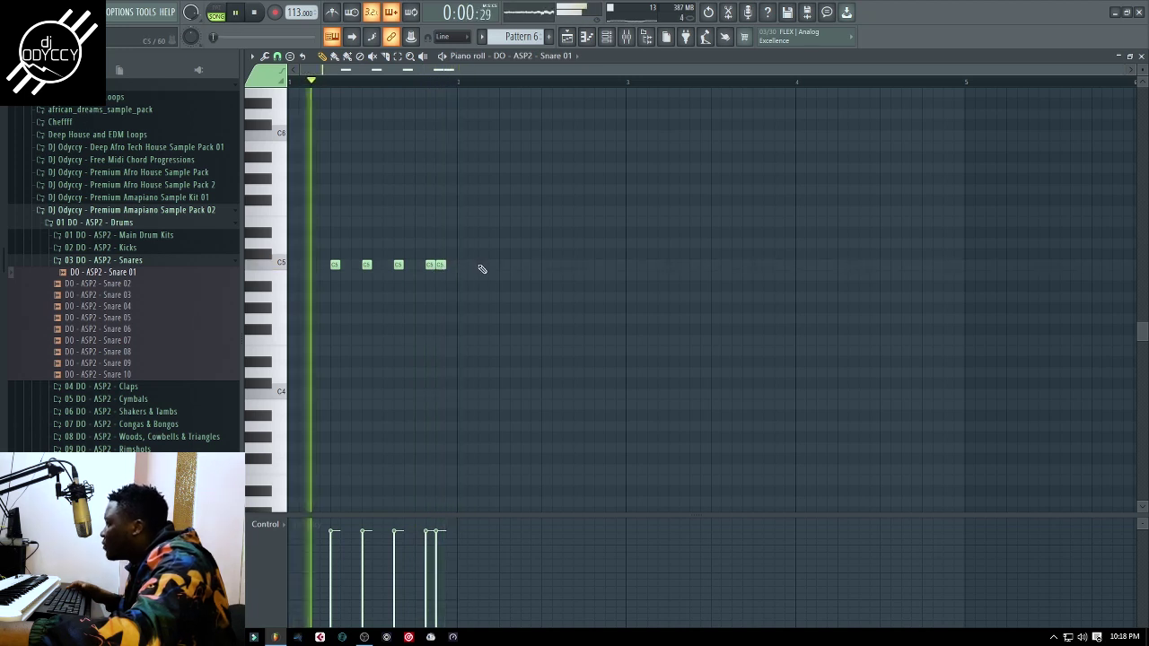
Step: Continue the C5 snare rhythm with one-step notes through bar 2 up to the start of bar 3
{"action": "left_click", "coordinate": [460, 266]}
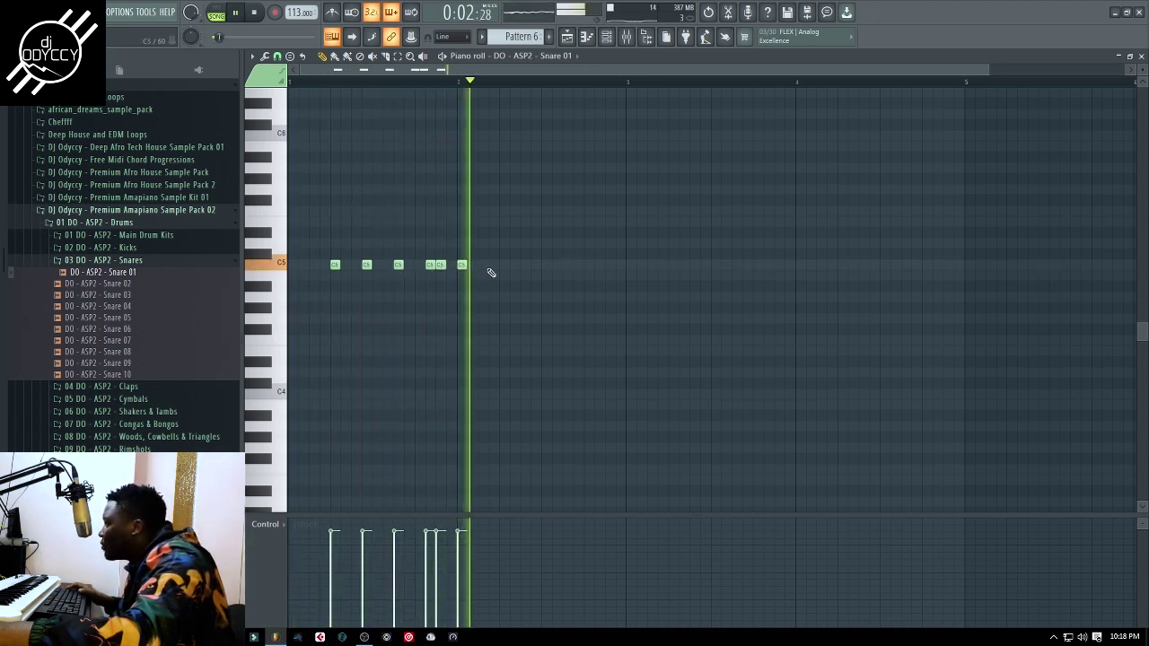
{"action": "left_click", "coordinate": [503, 266]}
{"action": "left_click", "coordinate": [536, 266]}
{"action": "left_click", "coordinate": [567, 266]}
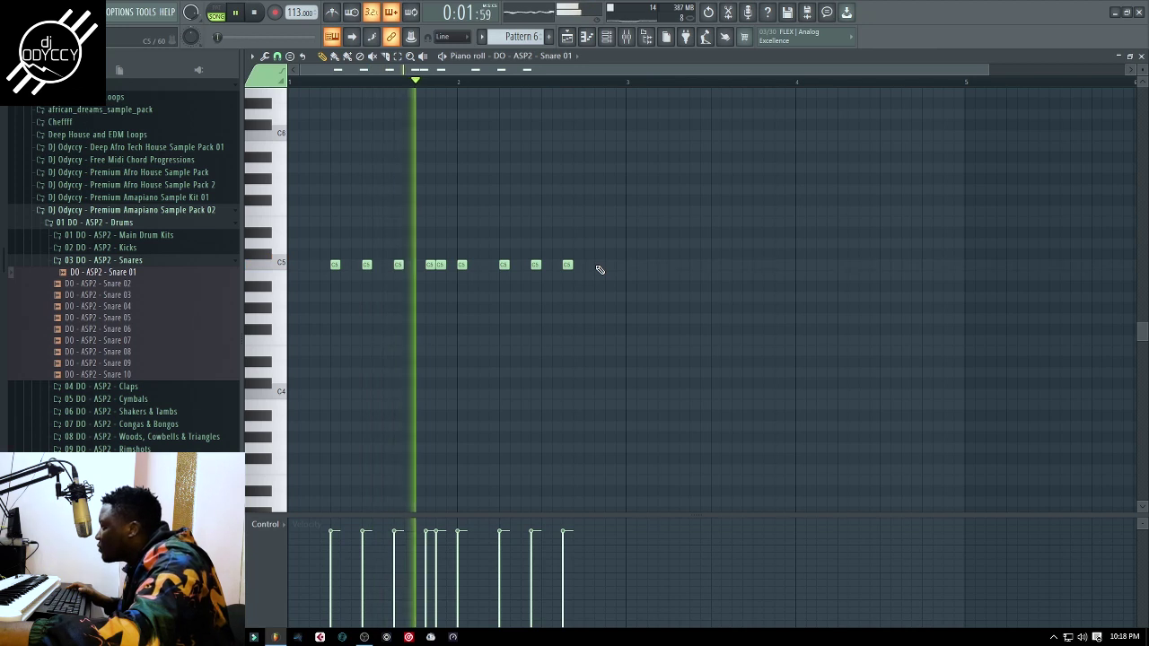
{"action": "left_click", "coordinate": [598, 266]}
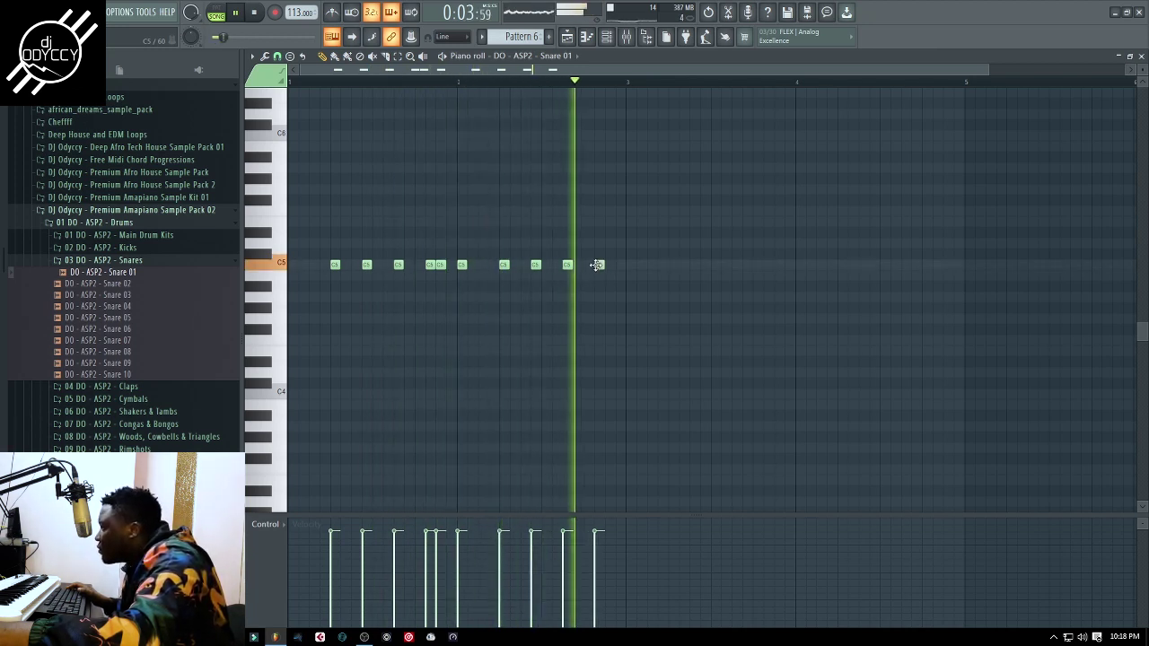
{"action": "key", "text": "space"}
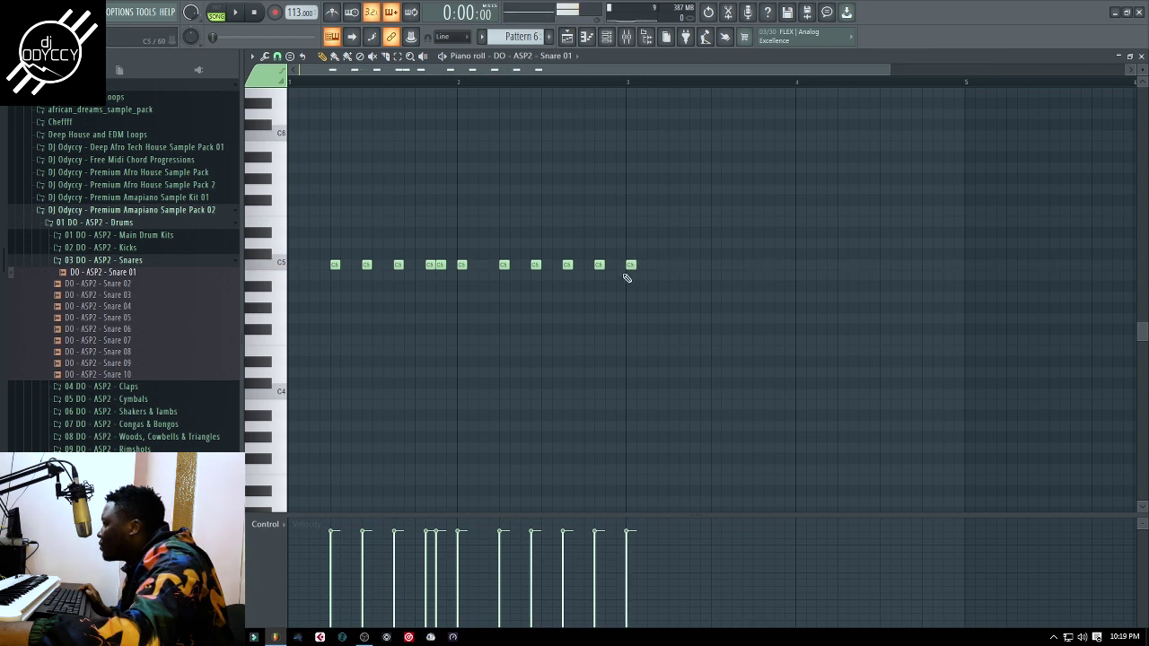
Step: Duplicate the two-bar C5 snare phrase into bars 3 and 4 and play the result
{"action": "left_click_drag", "start_coordinate": [608, 285], "coordinate": [302, 256]}
{"action": "key", "text": "ctrl+b"}
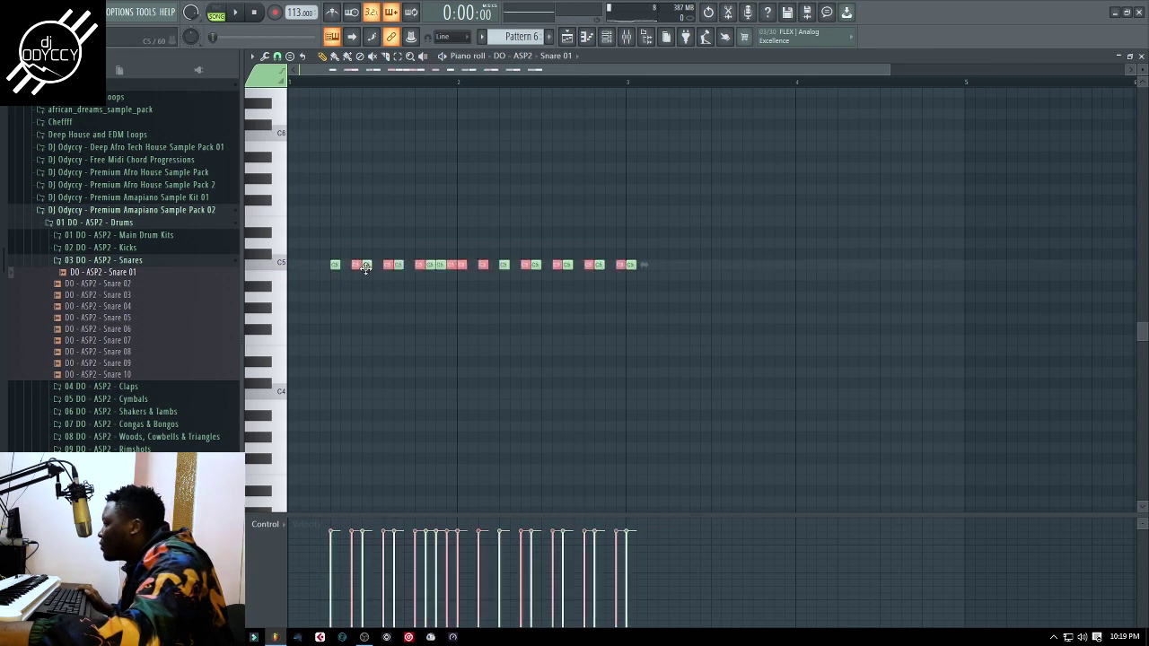
{"action": "left_click_drag", "start_coordinate": [646, 276], "coordinate": [679, 284]}
{"action": "key", "text": "space"}
{"action": "left_click", "coordinate": [792, 331]}
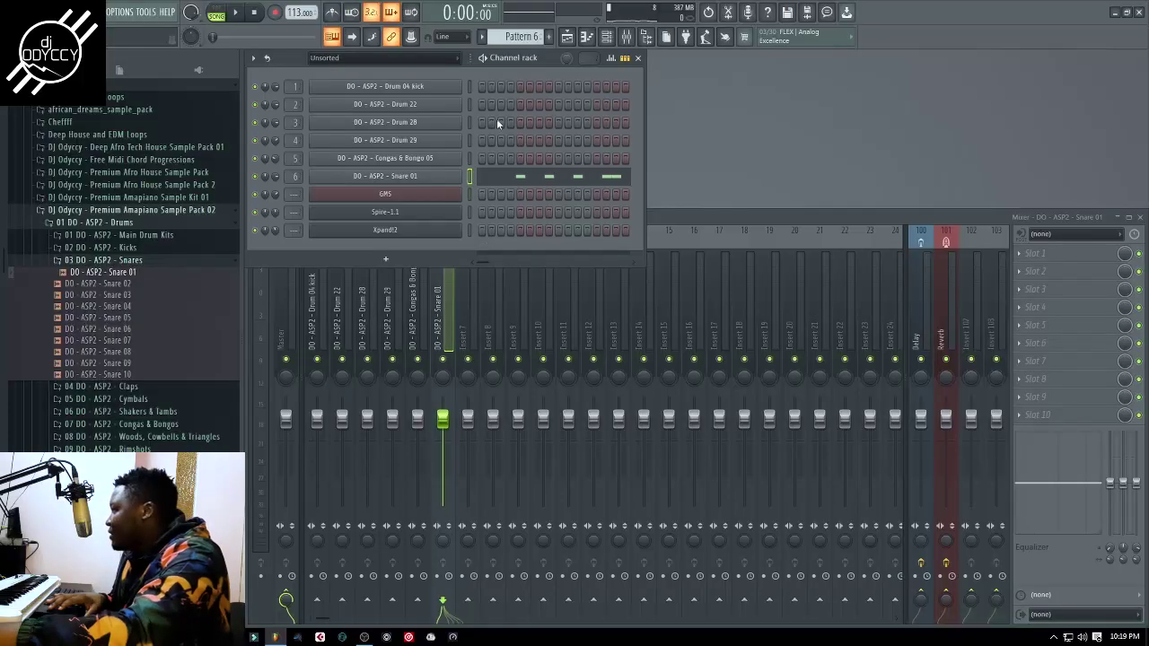
Step: Switch to Pattern 3 and add a Fruity DX10 Log Drum channel to the rack
{"action": "key", "text": "KP_Subtract"}
{"action": "key", "text": "KP_Subtract"}
{"action": "key", "text": "KP_Subtract"}
{"action": "key", "text": "KP_Subtract"}
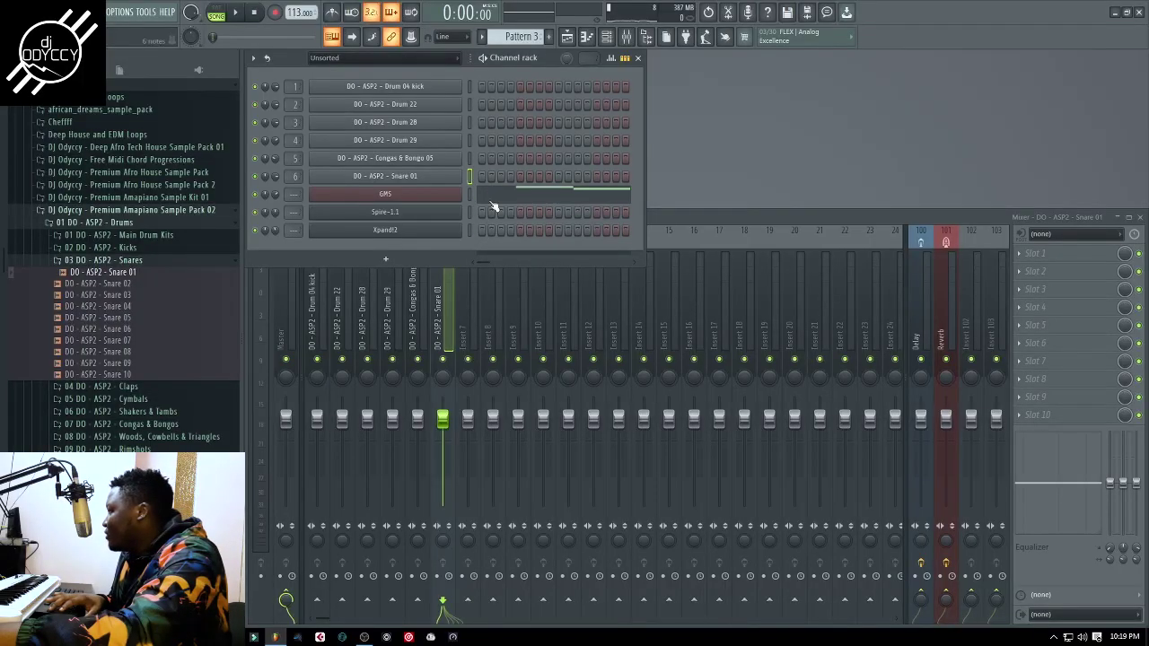
{"action": "key", "text": "KP_Add"}
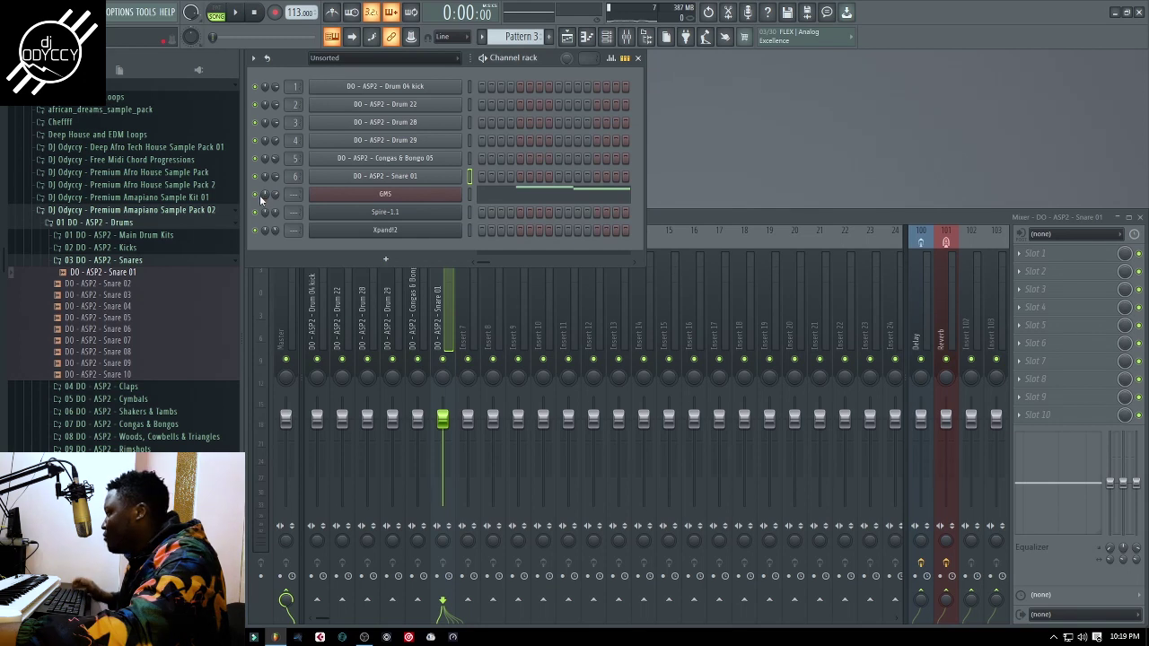
{"action": "left_click", "coordinate": [386, 260]}
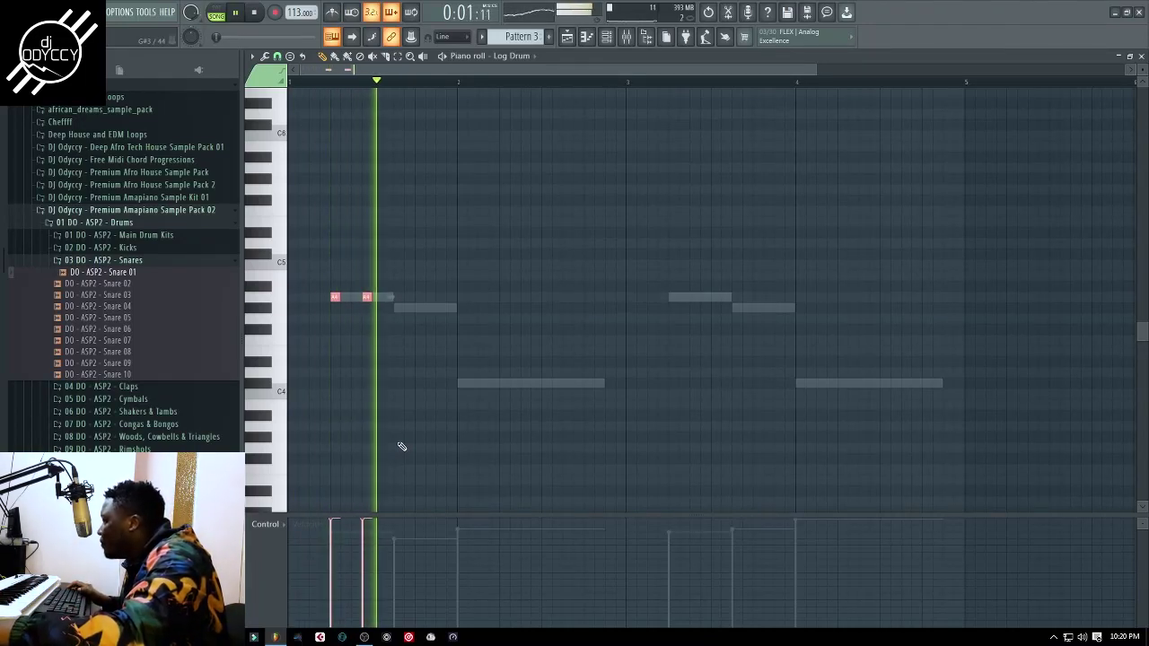
Step: Add three one-step G#4 log drum notes over the ghost notes in the second half of bar 1
{"action": "left_click", "coordinate": [401, 308]}
{"action": "left_click", "coordinate": [430, 311]}
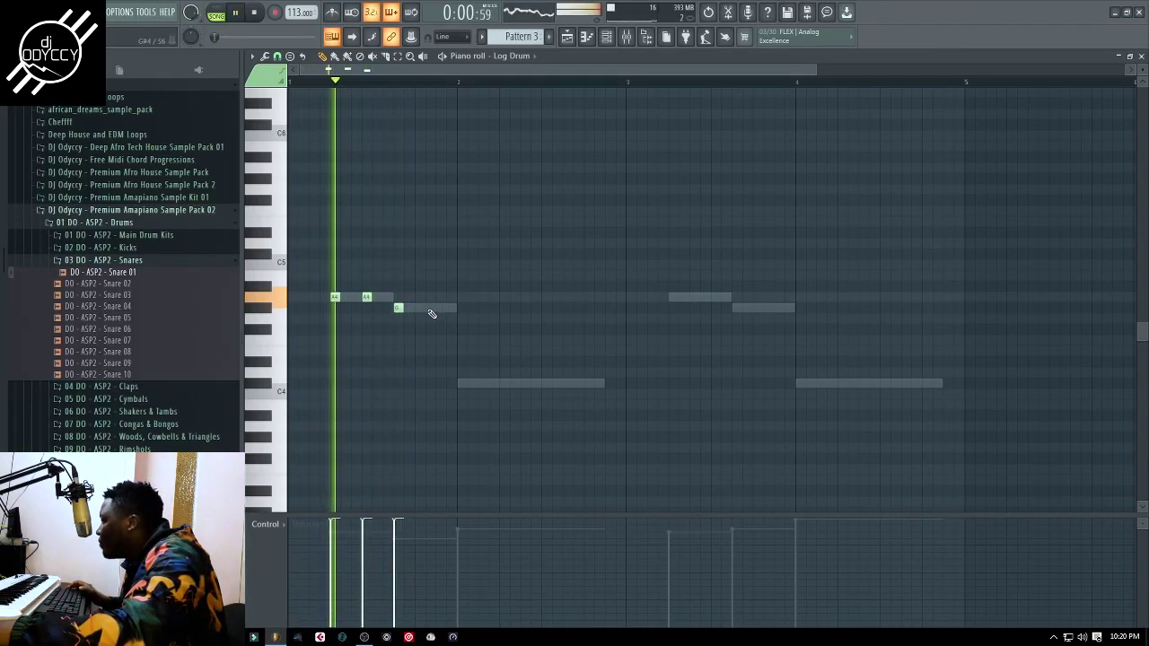
{"action": "left_click", "coordinate": [440, 309]}
Step: Continue the log drum rhythm with five one-step C#4 notes across bar 2, auditioning it during entry
{"action": "left_click", "coordinate": [462, 383]}
{"action": "key", "text": "space"}
{"action": "key", "text": "space"}
{"action": "left_click", "coordinate": [504, 384]}
{"action": "left_click", "coordinate": [536, 384]}
{"action": "left_click", "coordinate": [568, 384]}
{"action": "key", "text": "space"}
{"action": "left_click", "coordinate": [597, 386]}
{"action": "key", "text": "space"}
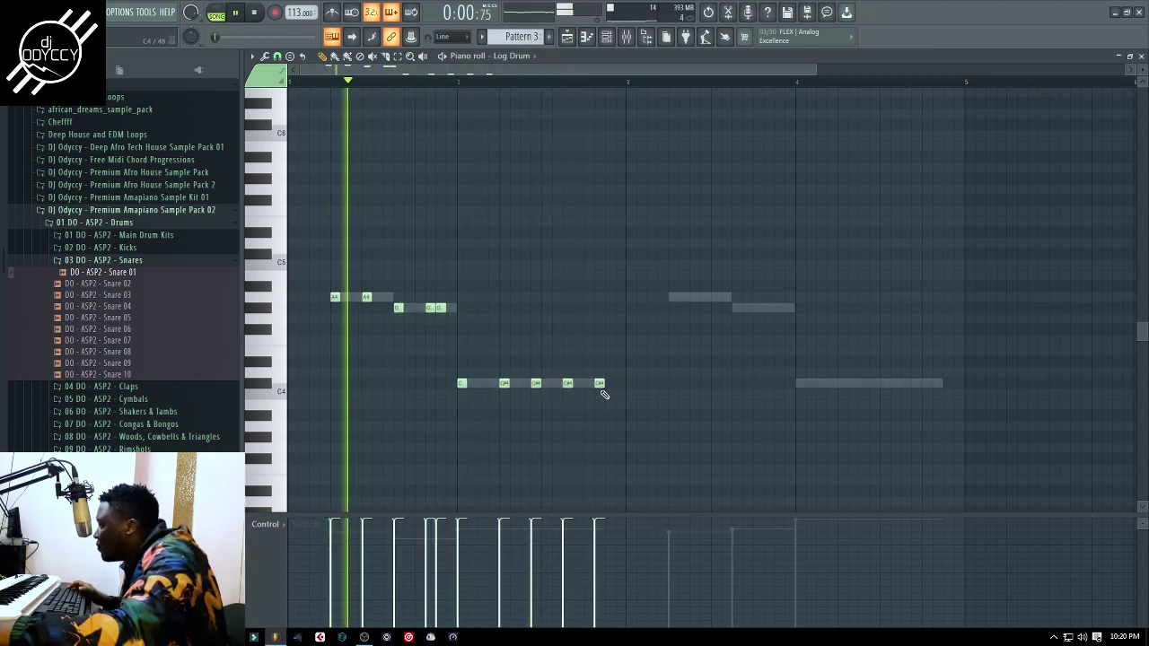
Step: Duplicate the whole two-bar log drum phrase into bars 3 and 4
{"action": "left_click_drag", "start_coordinate": [669, 415], "coordinate": [341, 294]}
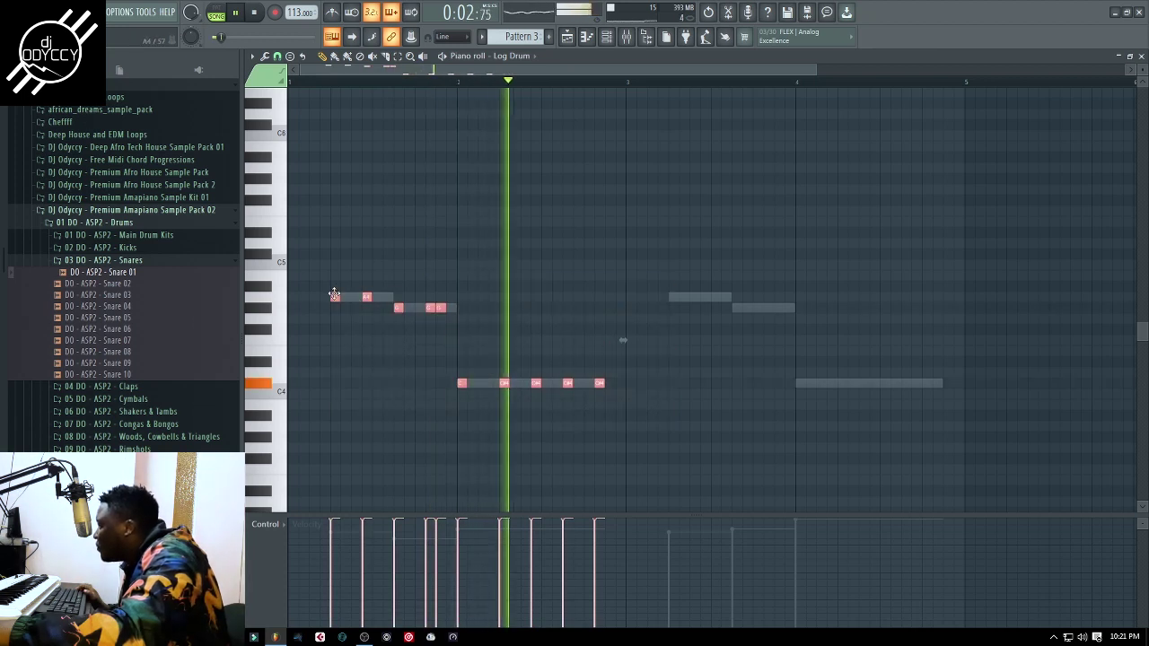
{"action": "key", "text": "ctrl+b"}
Step: Add an A4 note early in bar 3 and lower that bar's last A4 note to G#4
{"action": "left_click", "coordinate": [640, 297]}
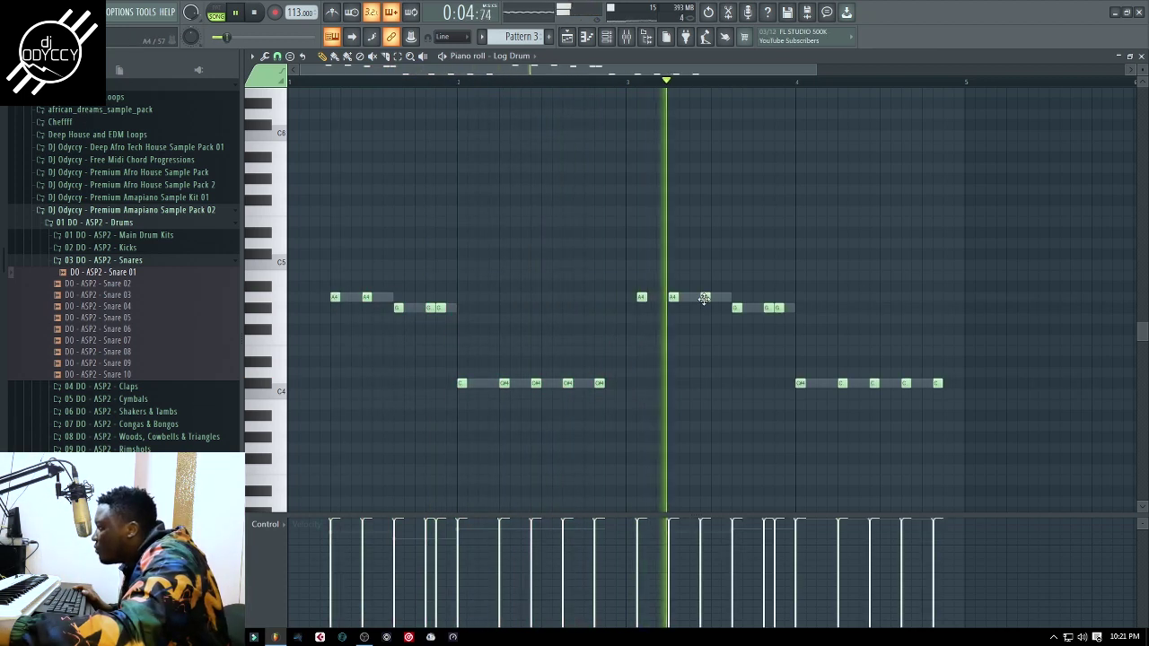
{"action": "key", "text": "space"}
{"action": "key", "text": "space"}
{"action": "left_click_drag", "start_coordinate": [704, 298], "coordinate": [705, 307]}
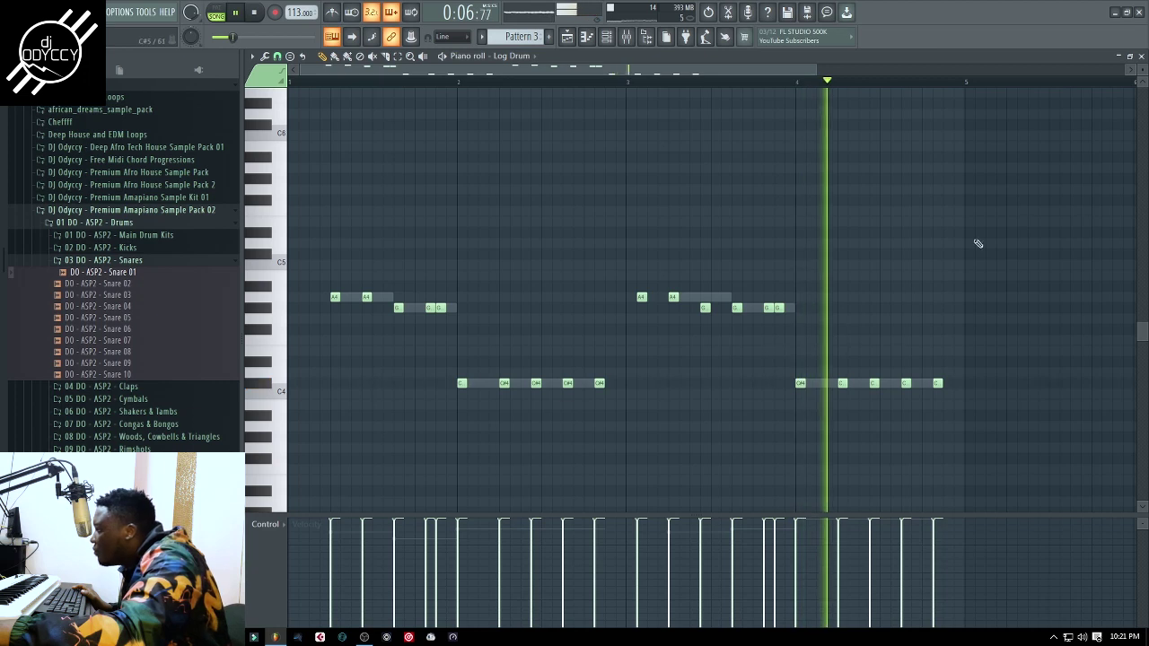
Step: Close the piano roll and lower the Log Drum channel's volume
{"action": "left_click", "coordinate": [1141, 55]}
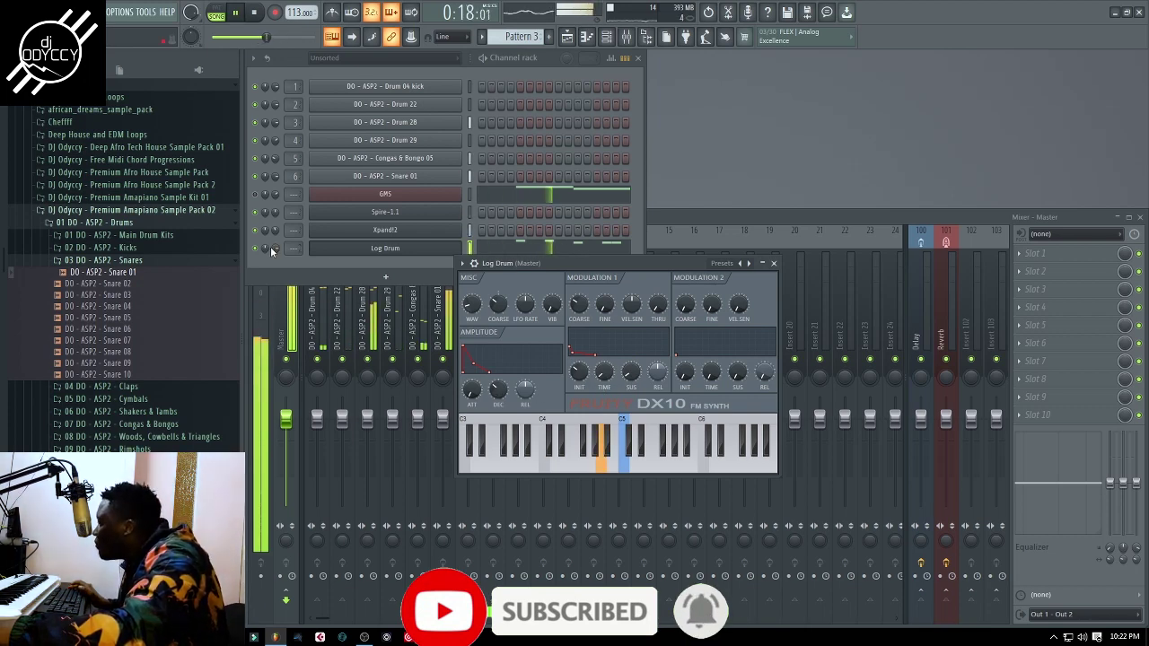
{"action": "left_click_drag", "start_coordinate": [276, 249], "coordinate": [275, 261]}
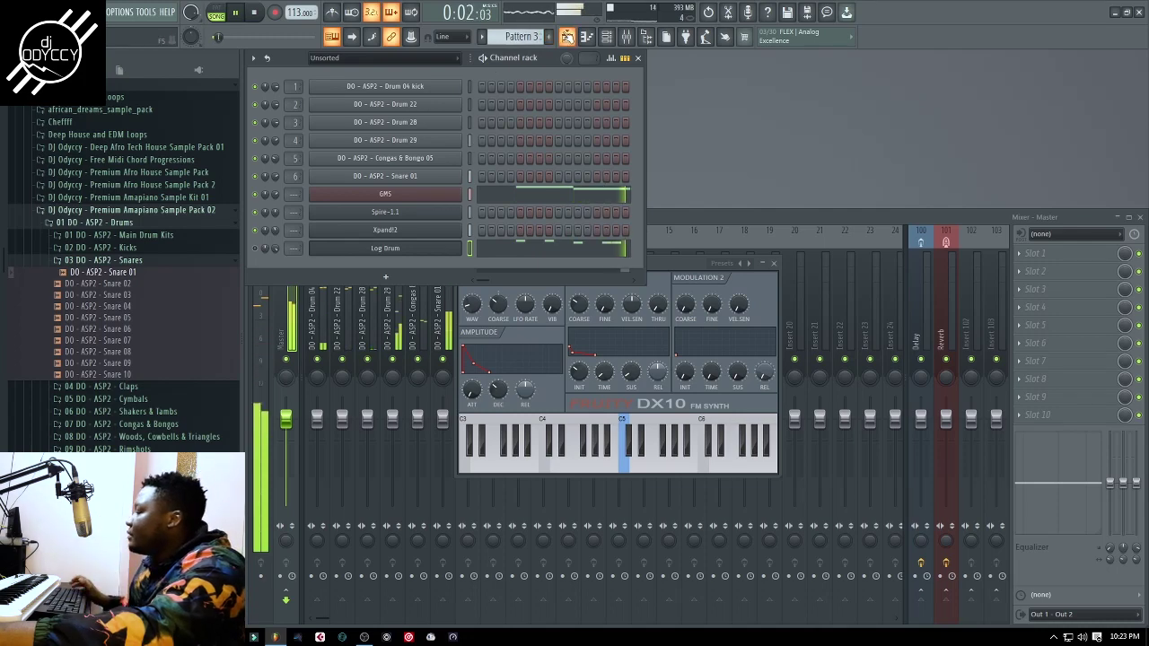
Step: Cut the Log Drum notes from Pattern 3 and paste them into the empty Pattern 7
{"action": "left_click", "coordinate": [567, 37]}
{"action": "left_click", "coordinate": [567, 37]}
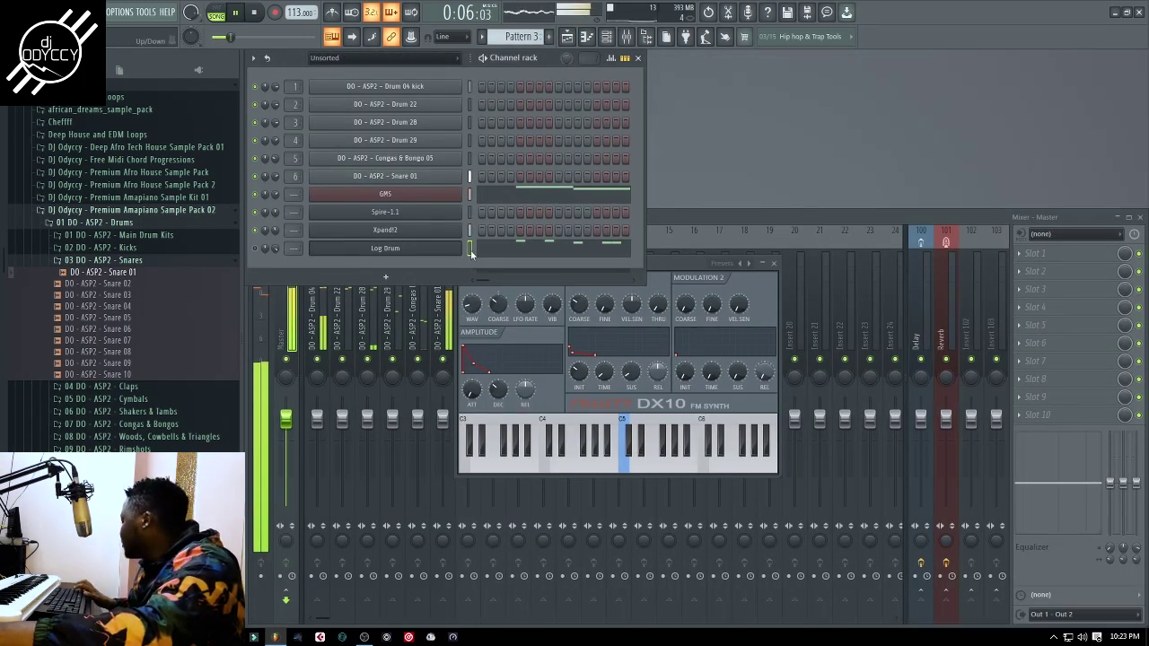
{"action": "key", "text": "ctrl+x"}
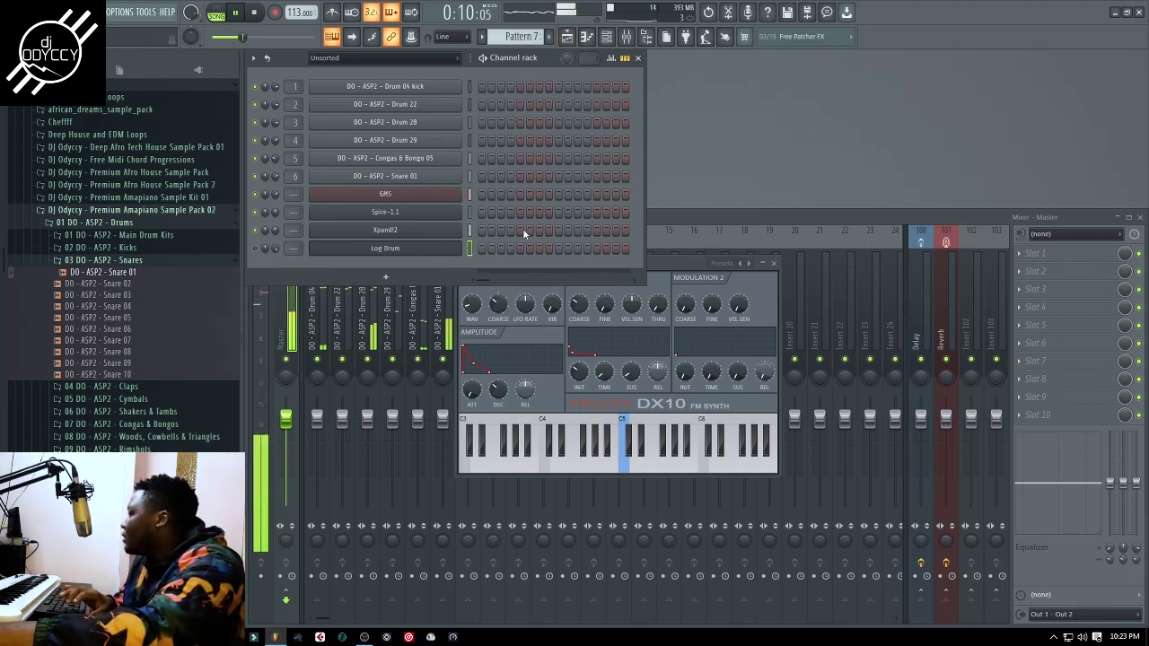
{"action": "key", "text": "ctrl+v"}
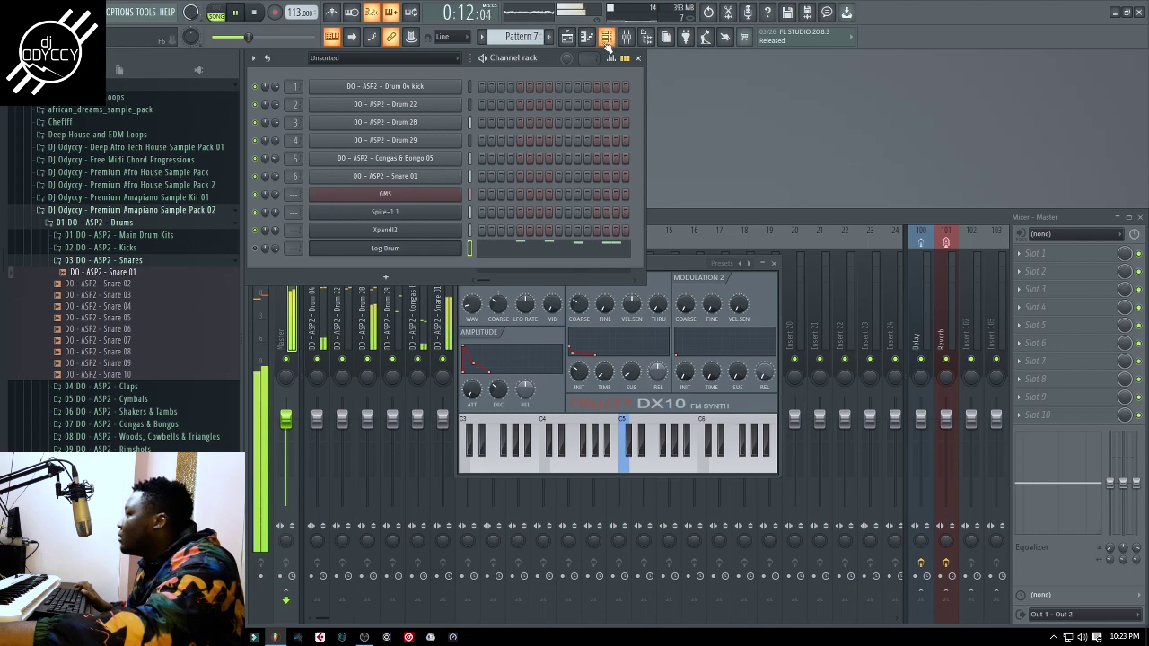
Step: Insert one playlist track at Track 10 and place back-to-back Pattern 7 clips on Track 9 from bar 17
{"action": "left_click", "coordinate": [573, 41]}
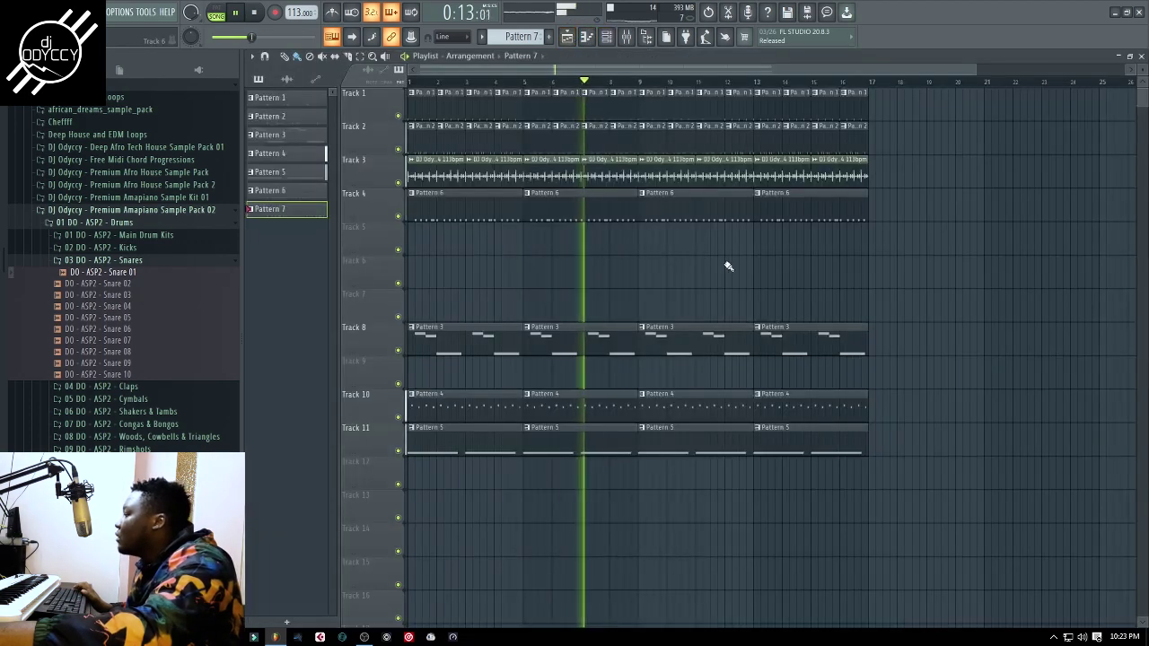
{"action": "right_click", "coordinate": [382, 420]}
{"action": "left_click", "coordinate": [422, 571]}
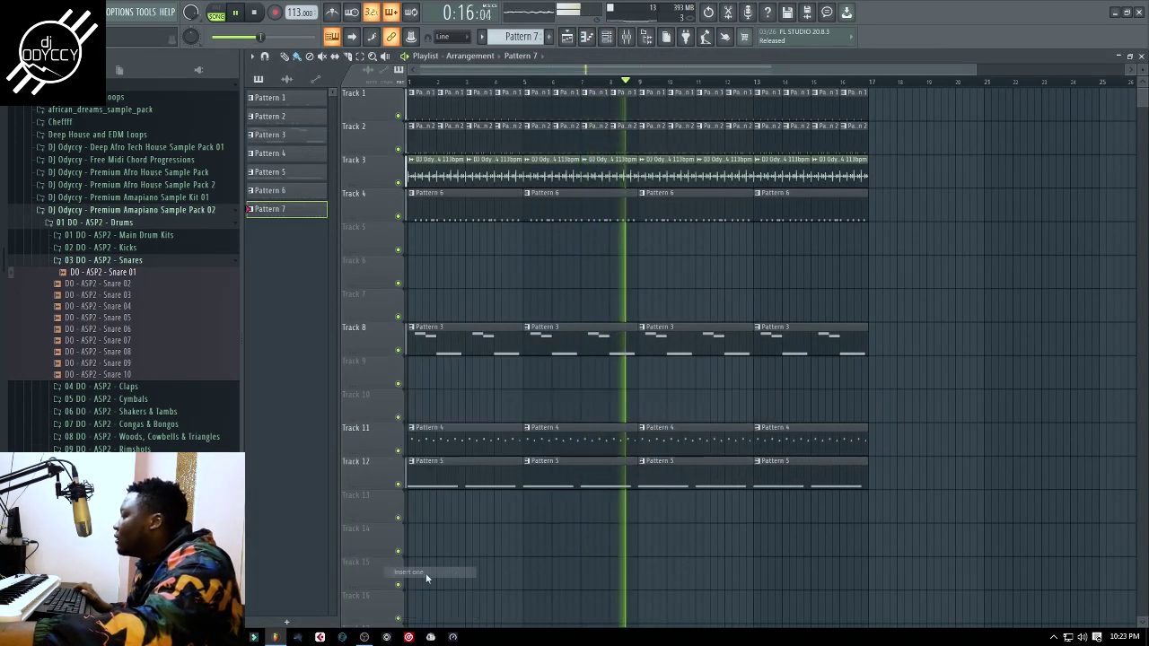
{"action": "left_click_drag", "start_coordinate": [877, 366], "coordinate": [1103, 377]}
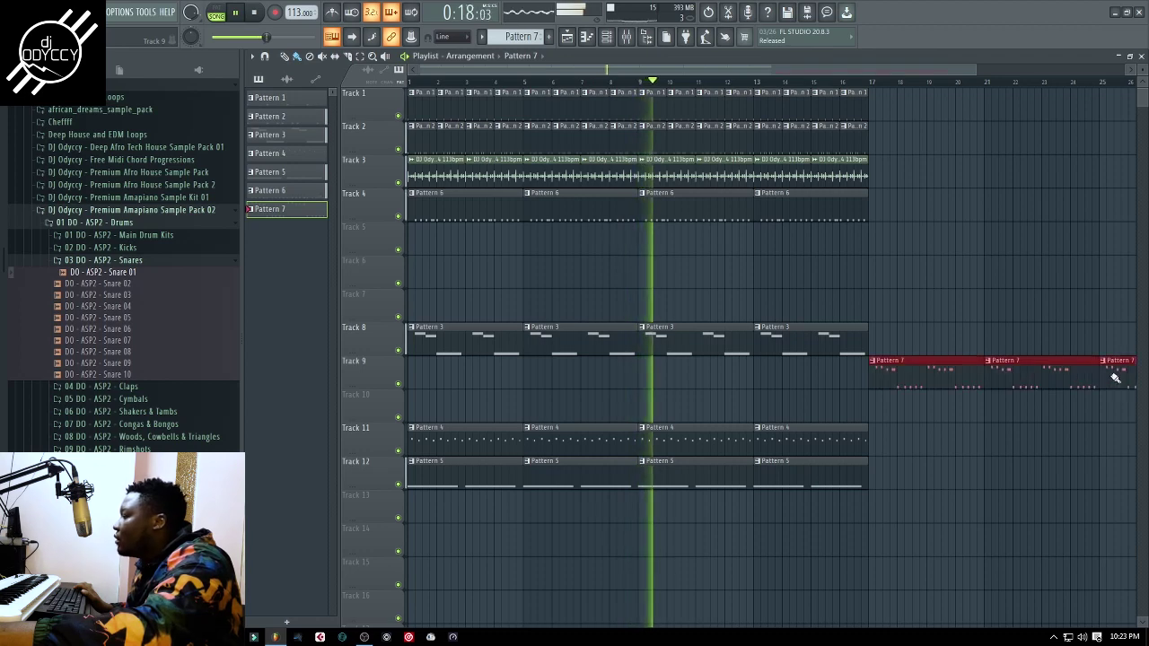
{"action": "left_click_drag", "start_coordinate": [823, 70], "coordinate": [1051, 72]}
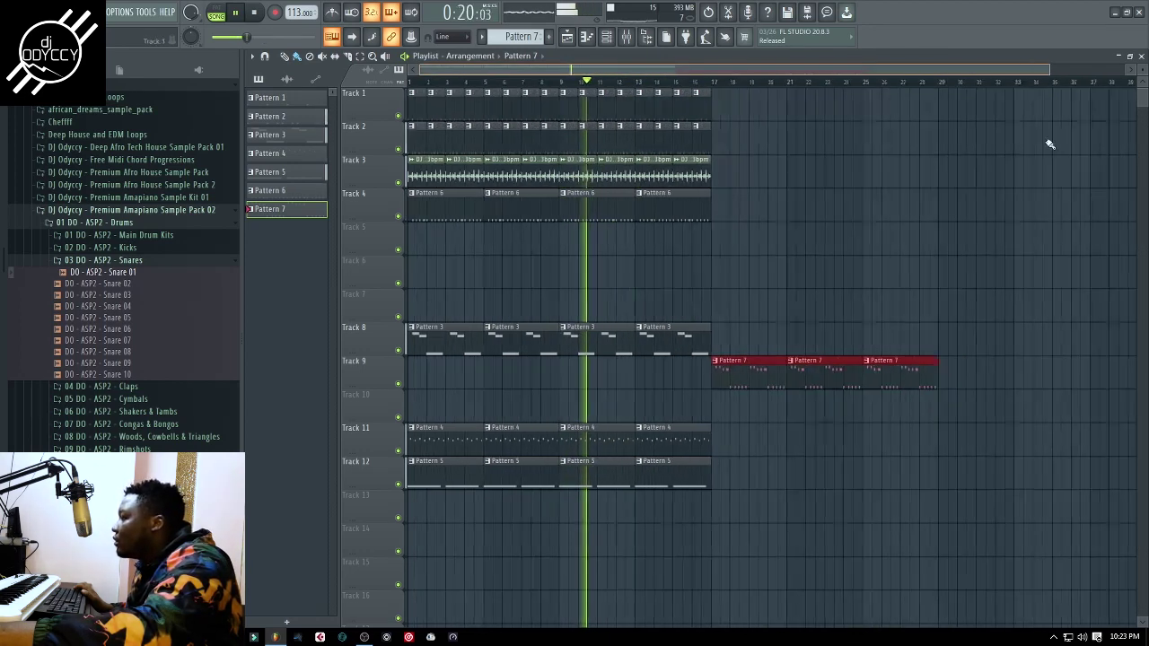
Step: Duplicate all playlist clips of bars 1 to 16 into bars 17 to 32
{"action": "left_click_drag", "start_coordinate": [684, 555], "coordinate": [410, 90]}
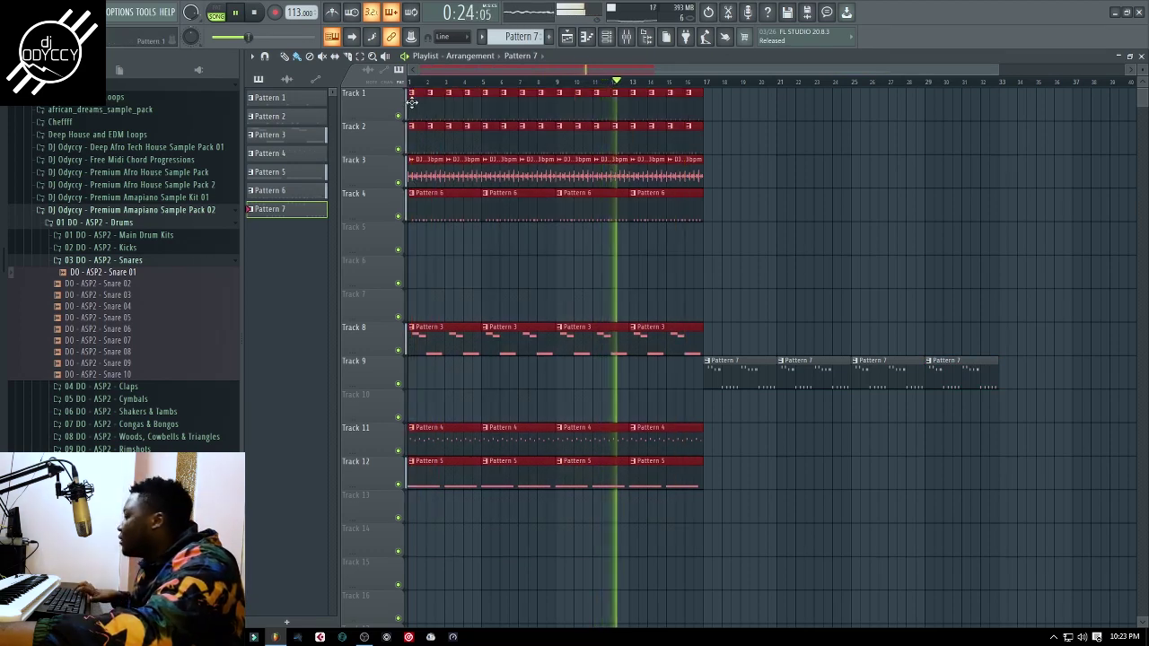
{"action": "key", "text": "ctrl+b"}
Step: Erase the Pattern 3 clips from bars 17–32 on Track 8 and the Pattern 6 clips from bars 1–16 on Track 4
{"action": "right_click", "coordinate": [749, 339]}
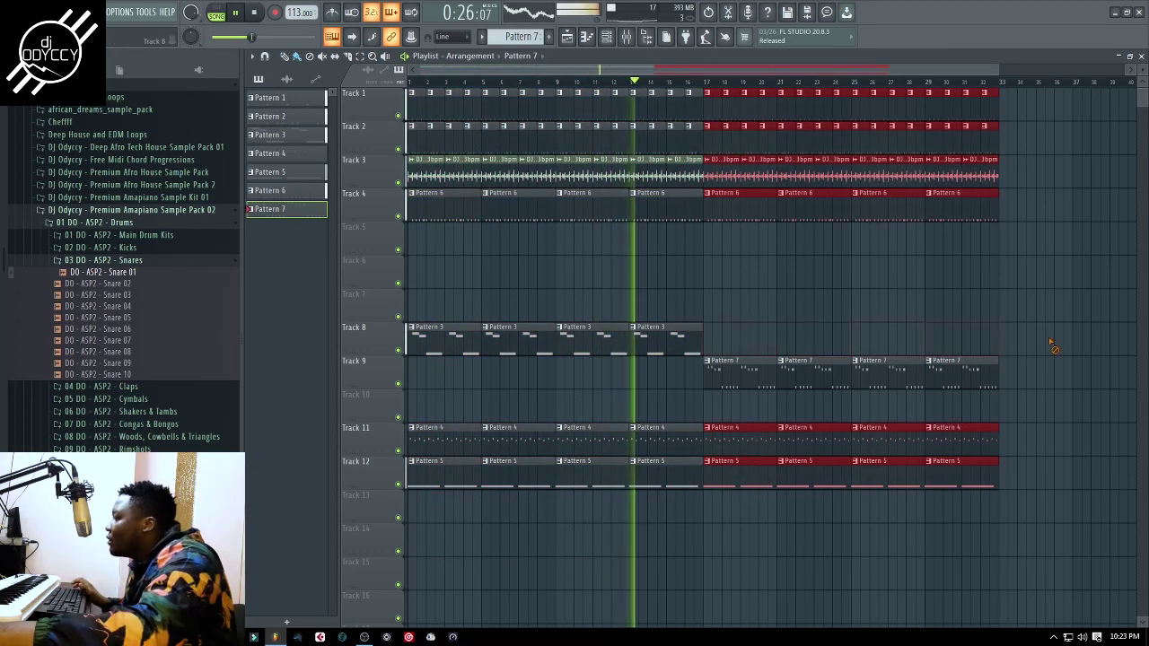
{"action": "left_click", "coordinate": [933, 287], "text": "ctrl"}
{"action": "right_click", "coordinate": [659, 209]}
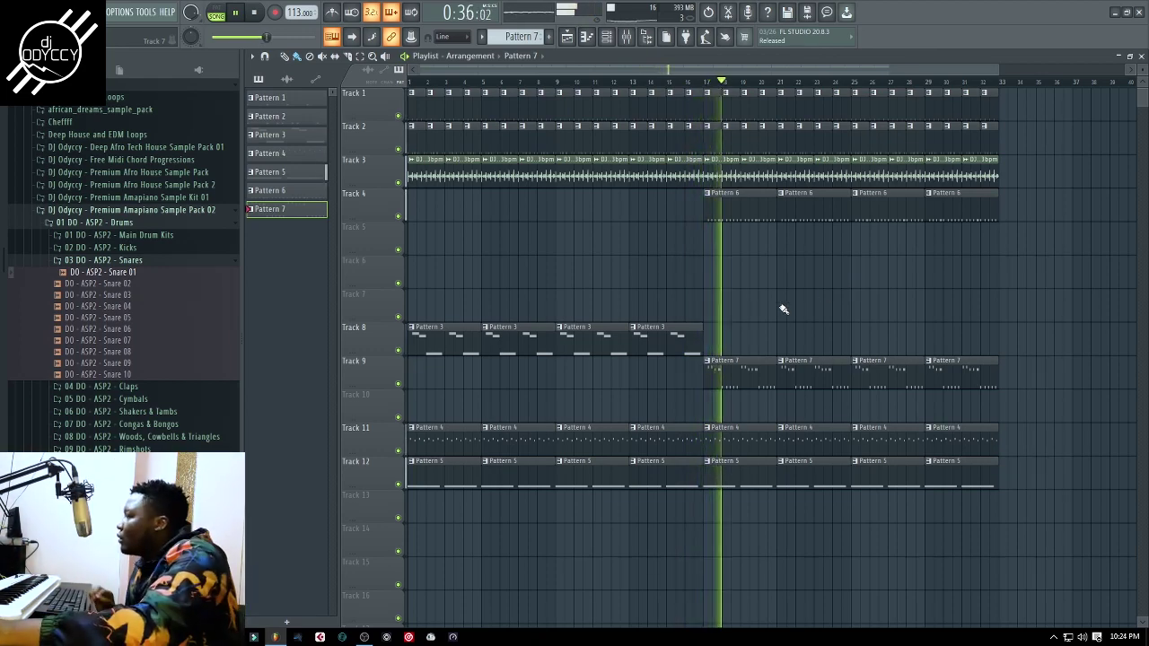
Step: Close the Fruity DX10 Log Drum window and return to the playlist
{"action": "key", "text": "F5"}
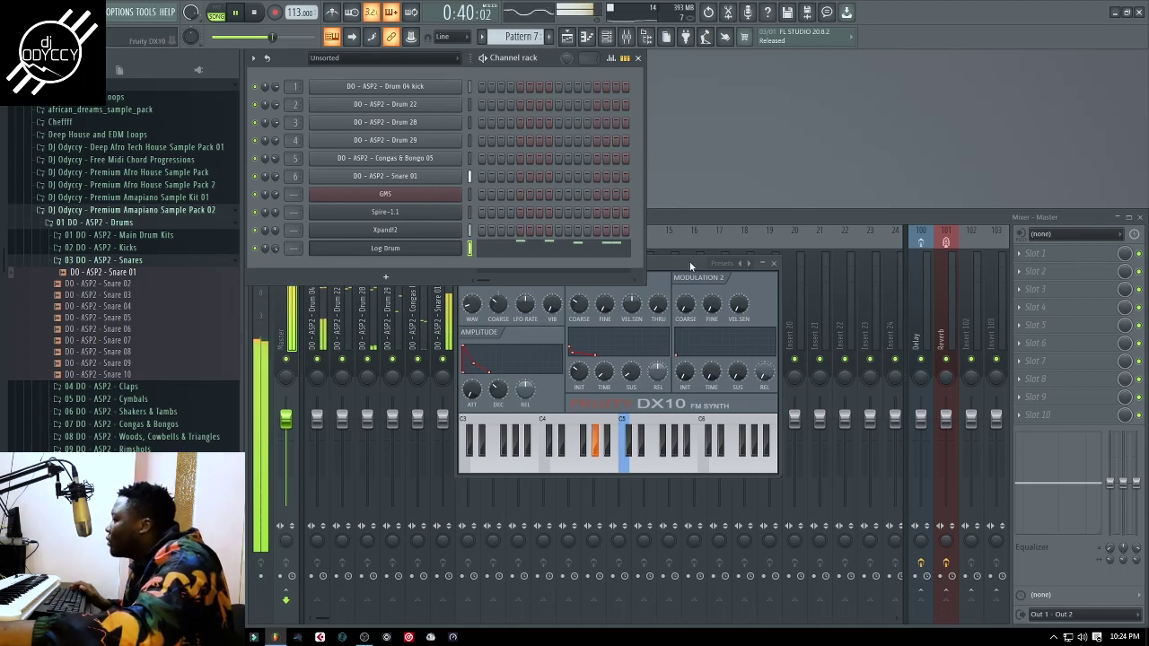
{"action": "left_click_drag", "start_coordinate": [690, 266], "coordinate": [688, 195]}
{"action": "left_click", "coordinate": [773, 193]}
{"action": "left_click", "coordinate": [572, 41]}
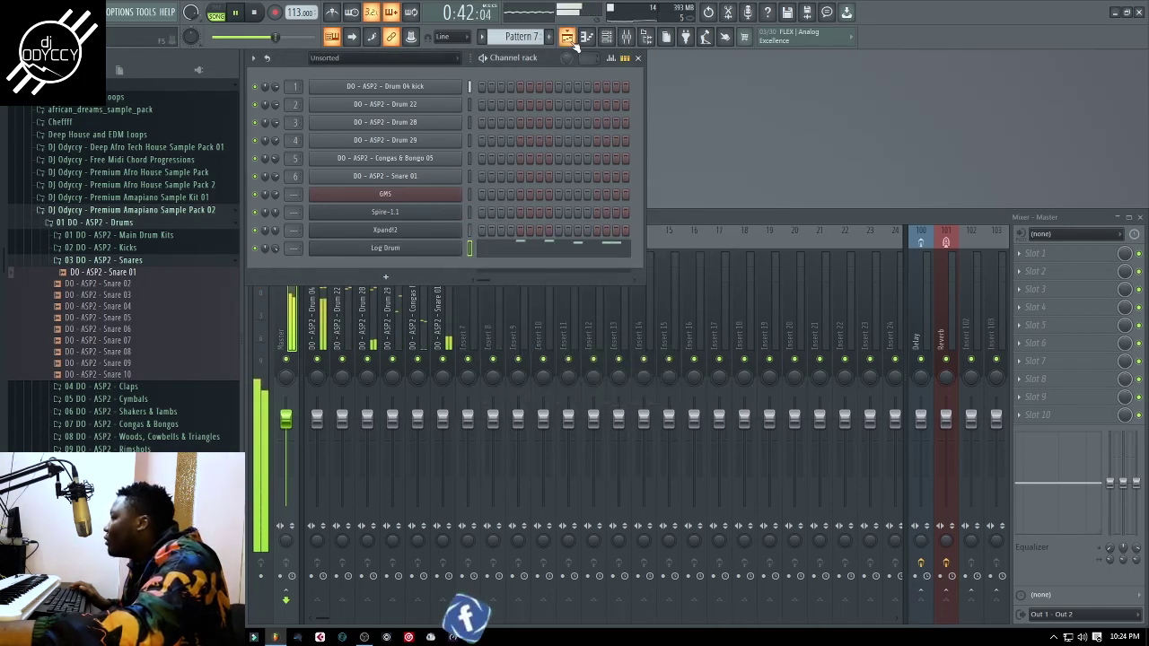